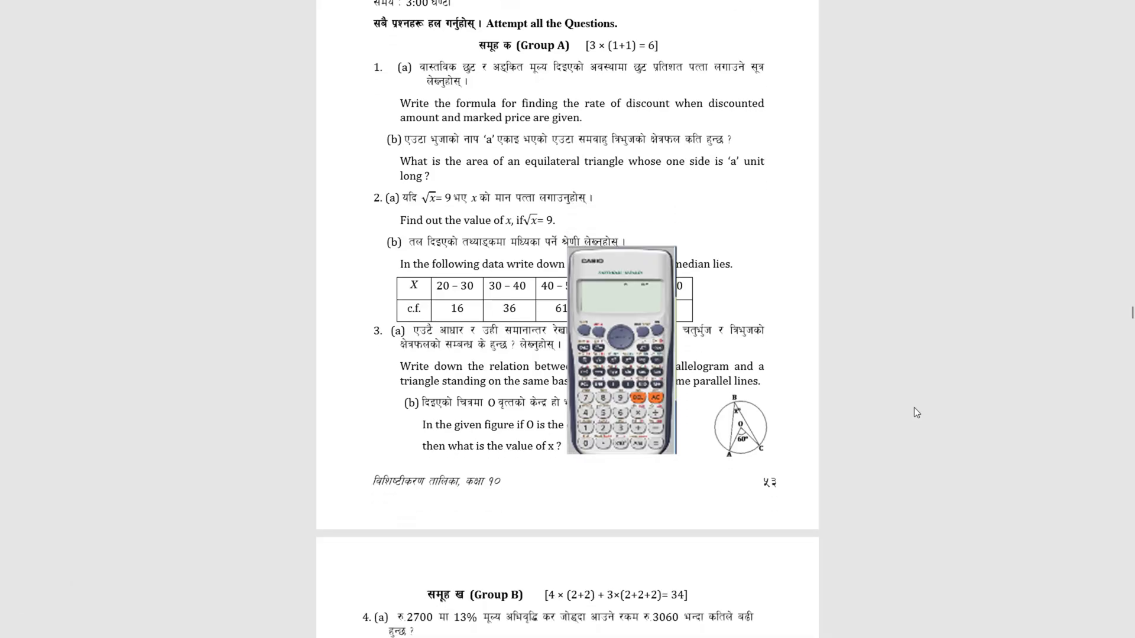
# - Scroll down through the exam questions to the Marking Scheme/Scoring Key answer table
pyautogui.scroll(-5, 913, 412)
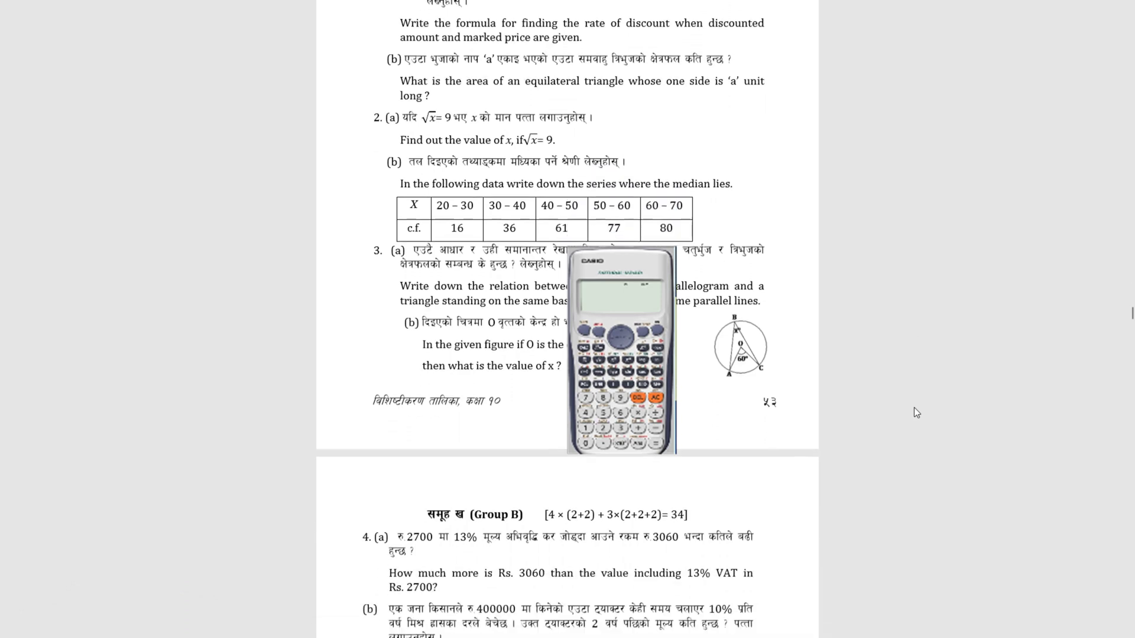
pyautogui.scroll(-5, 914, 412)
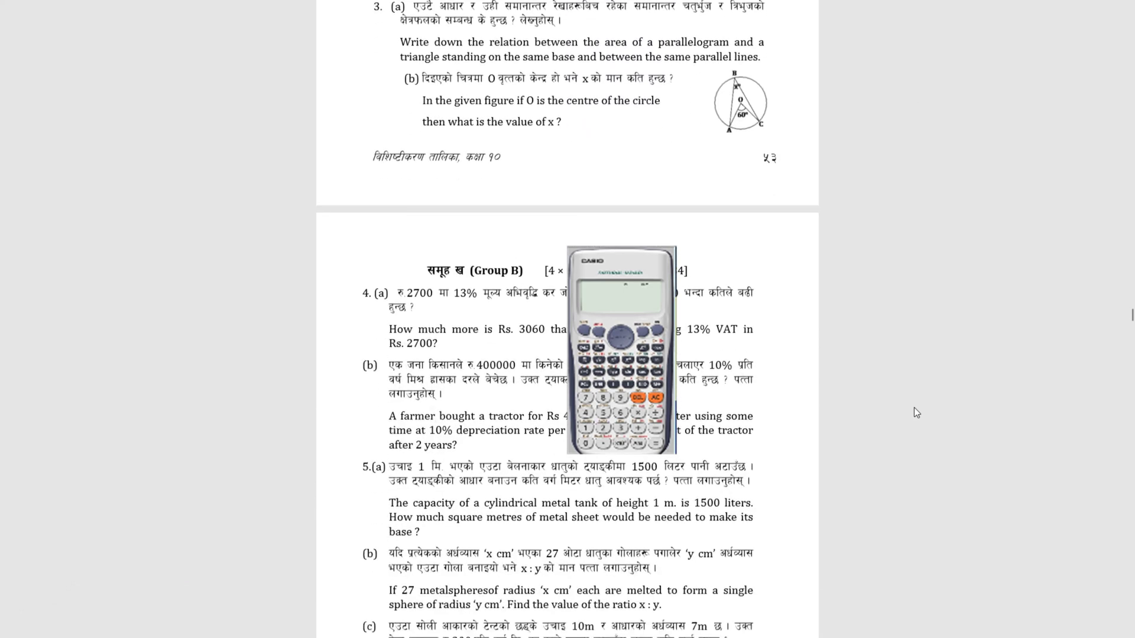
pyautogui.scroll(-9, 913, 413)
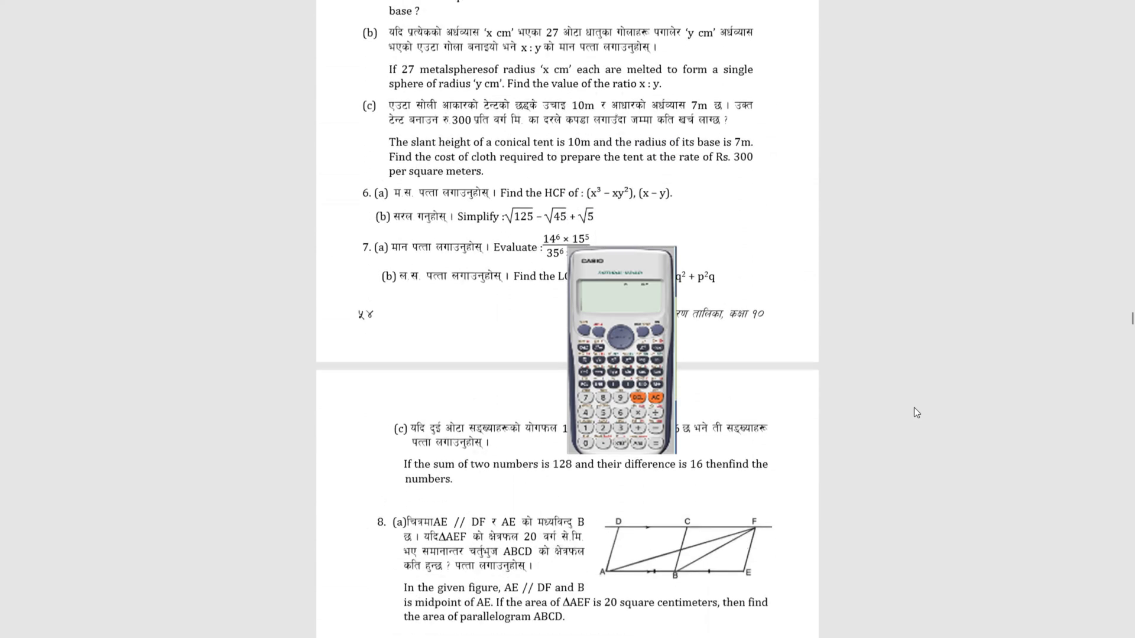
pyautogui.scroll(-9, 914, 411)
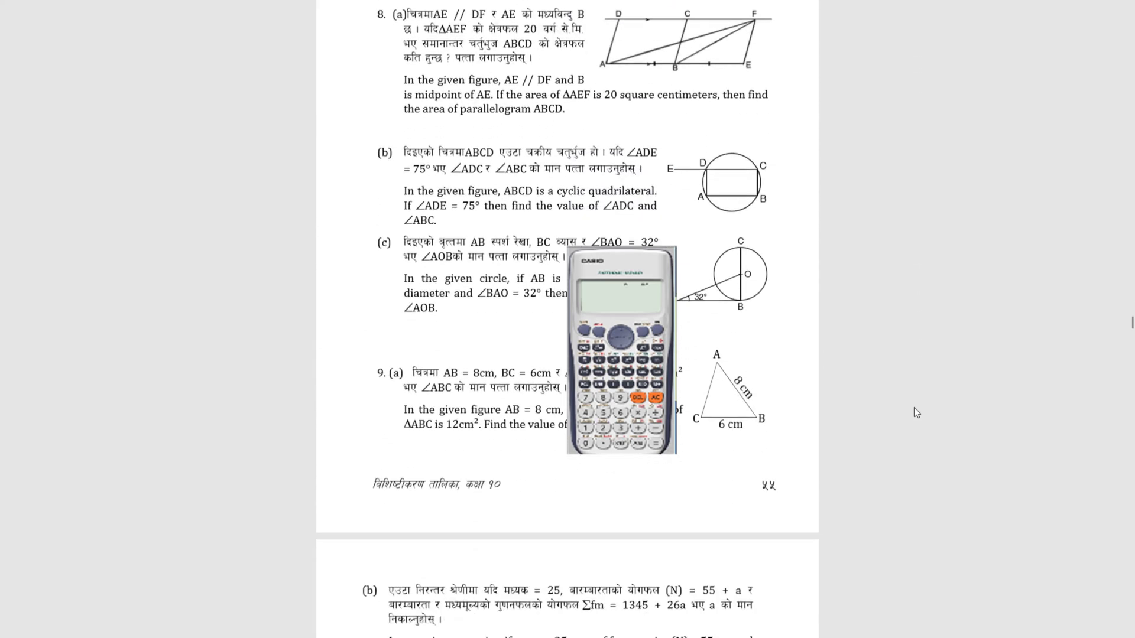
pyautogui.scroll(-7, 913, 409)
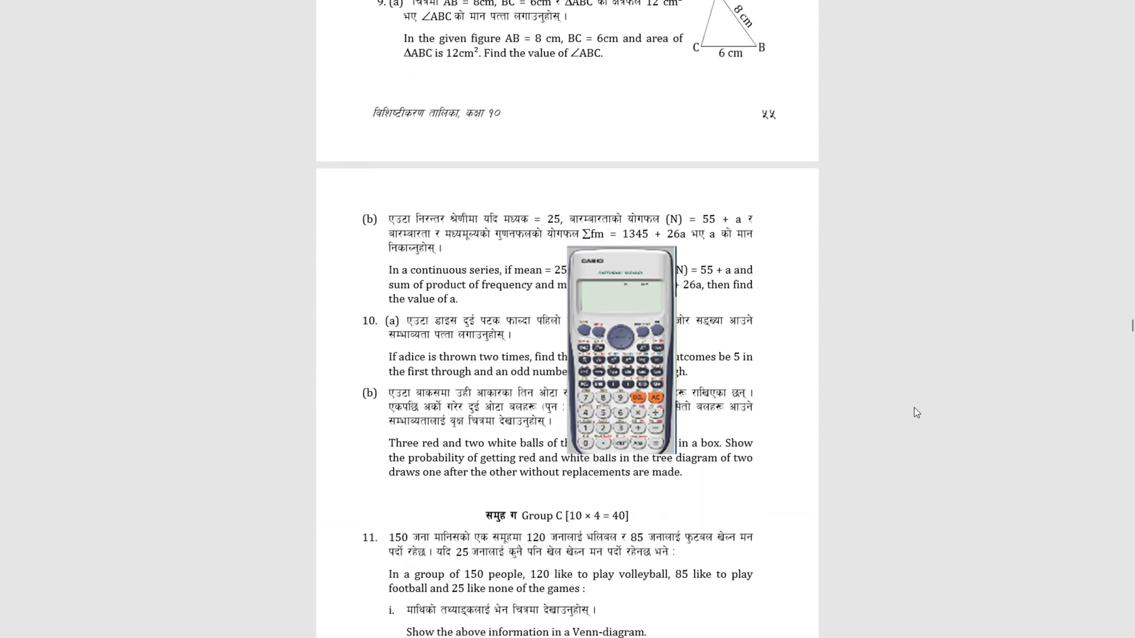
pyautogui.scroll(-2, 914, 412)
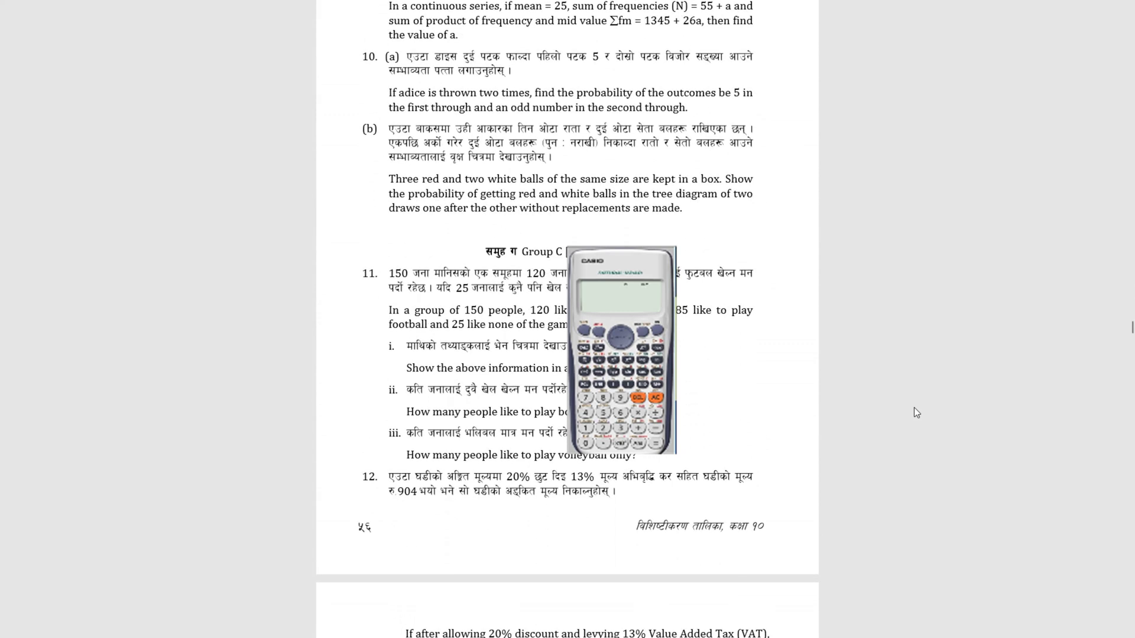
pyautogui.scroll(-5, 913, 412)
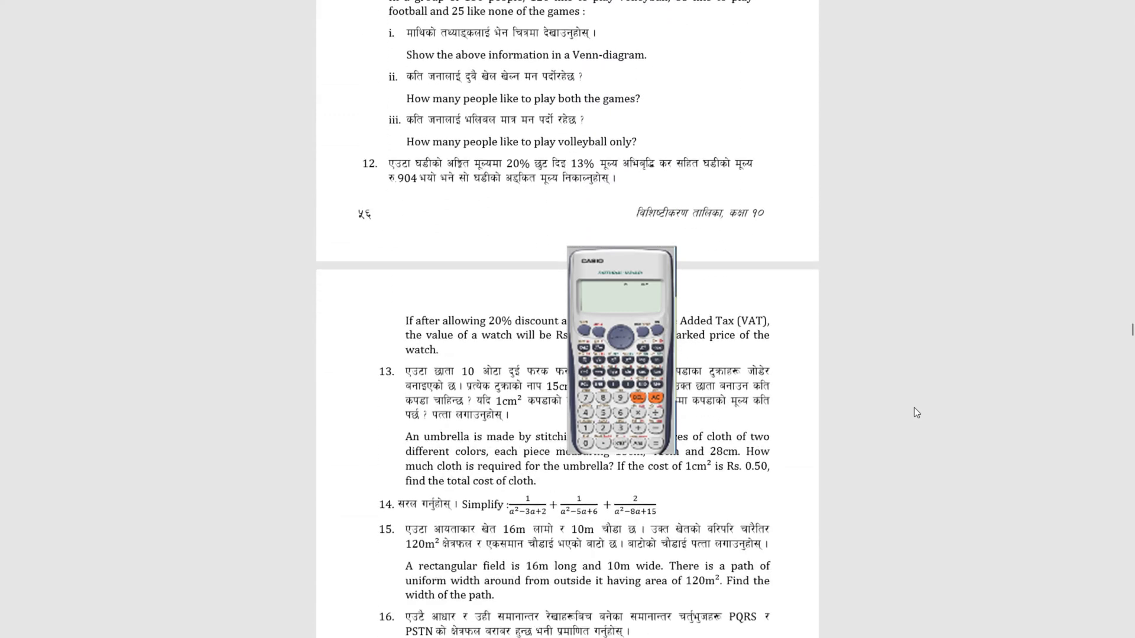
pyautogui.scroll(-3, 913, 412)
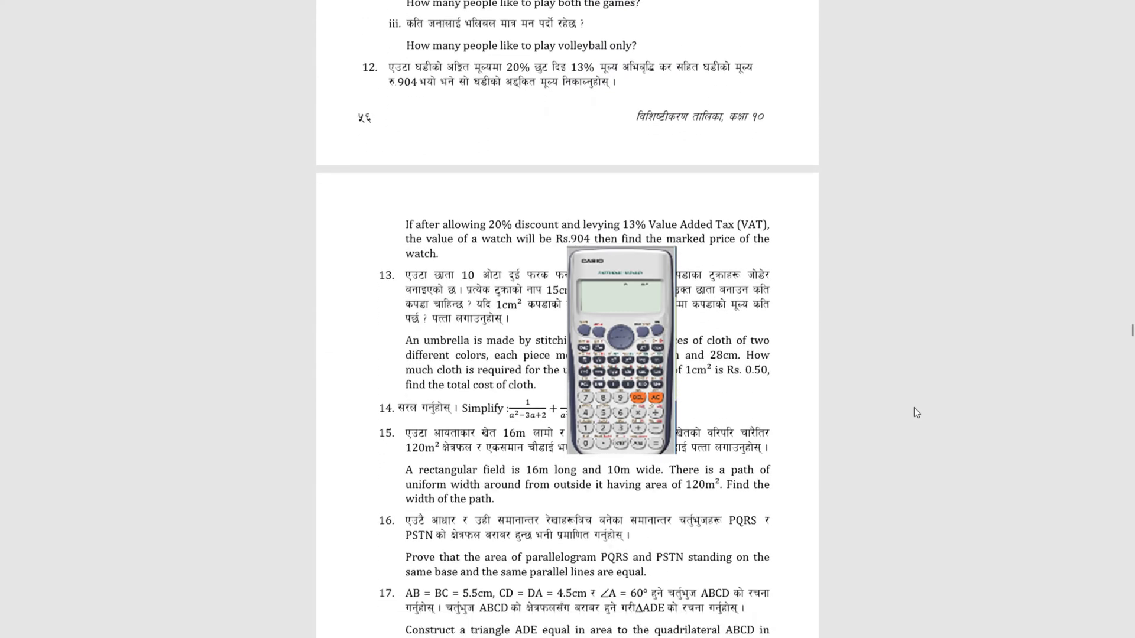
pyautogui.scroll(-6, 913, 412)
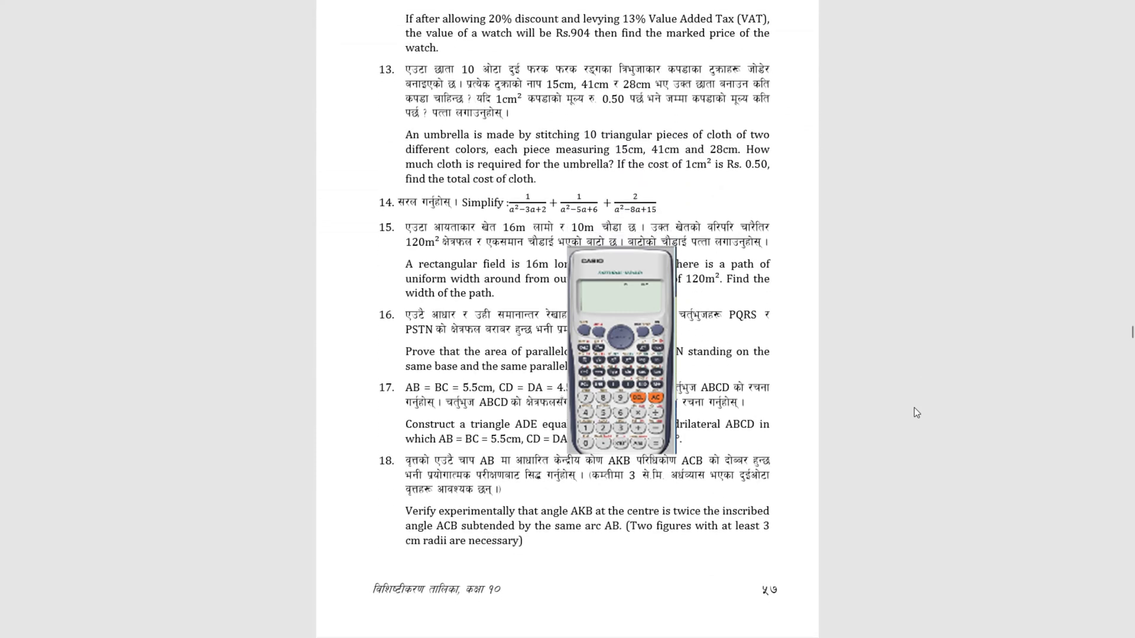
pyautogui.scroll(-5, 913, 413)
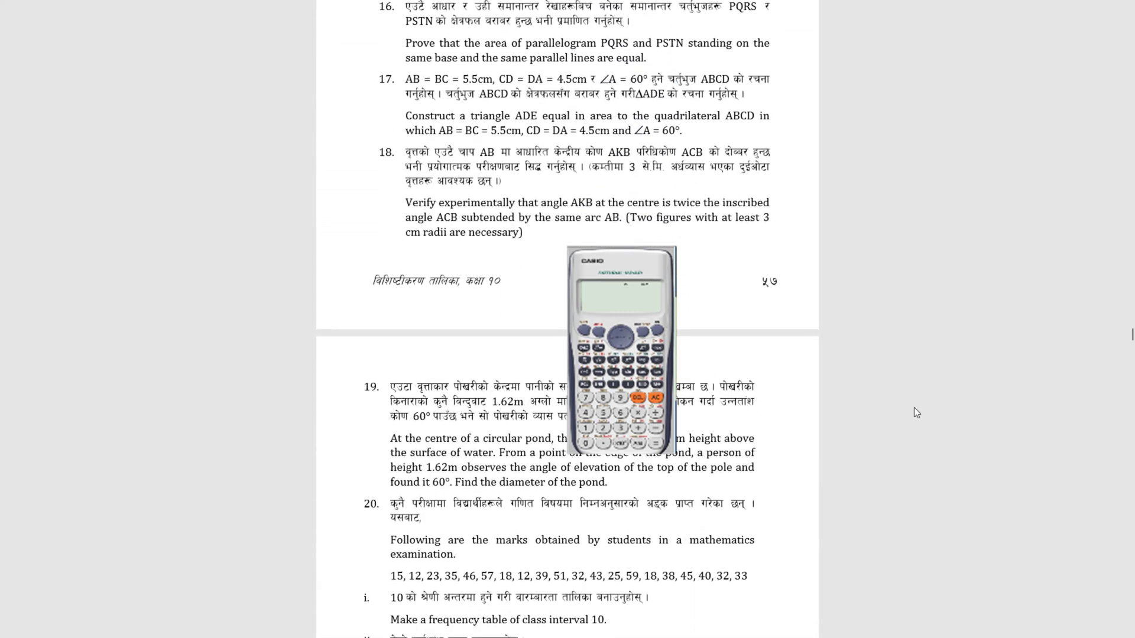
pyautogui.scroll(-7, 913, 412)
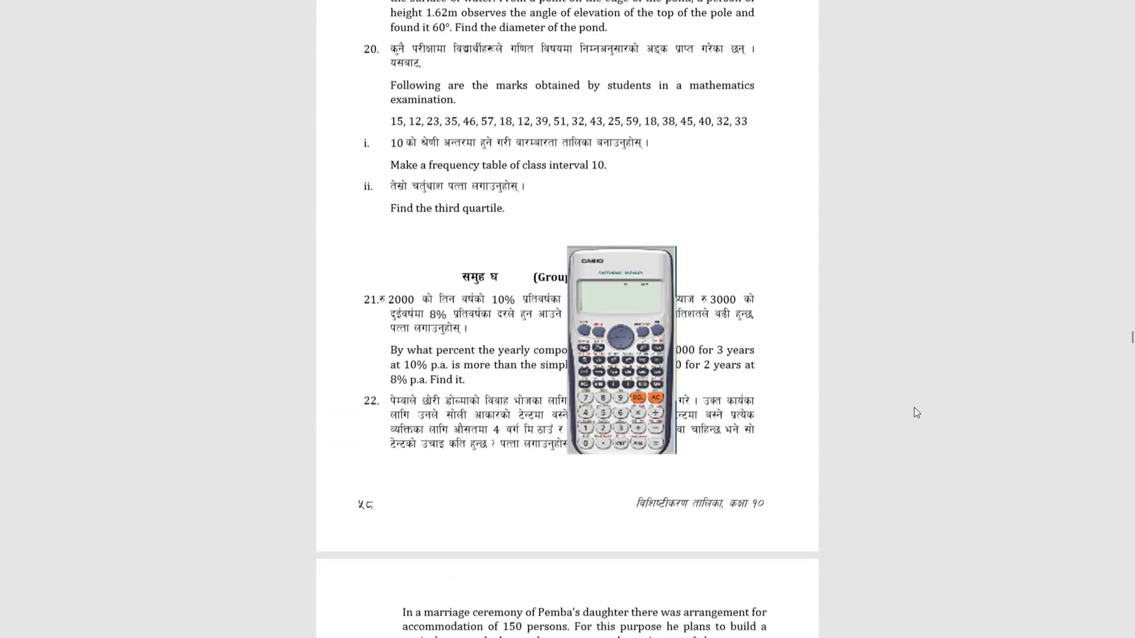
pyautogui.scroll(-8, 916, 411)
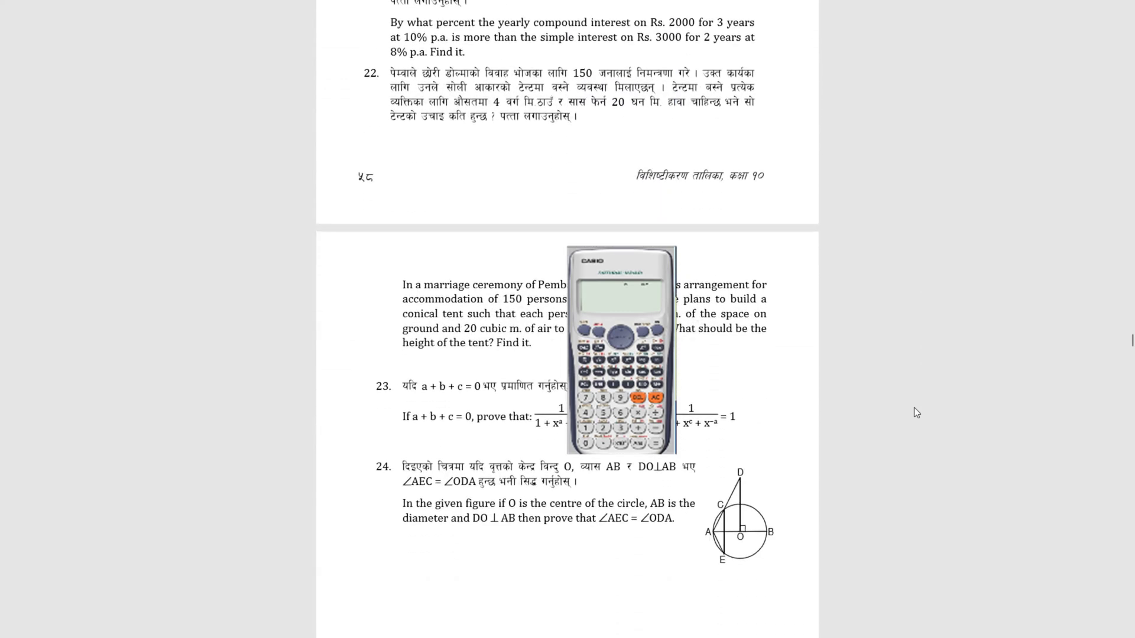
pyautogui.scroll(-5, 916, 412)
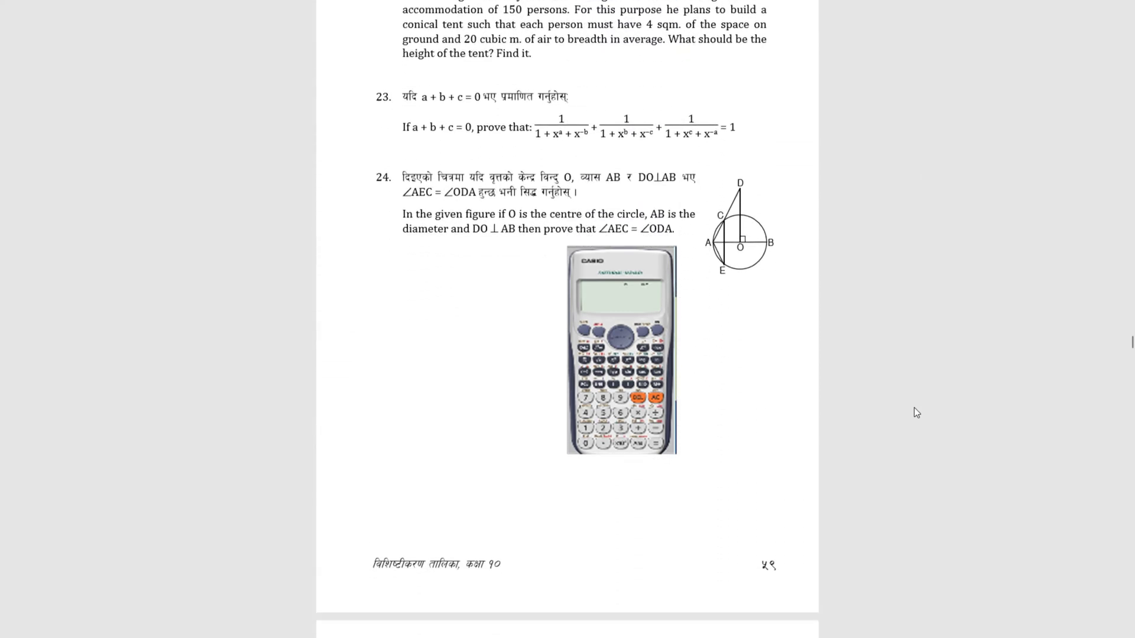
pyautogui.scroll(-3, 914, 413)
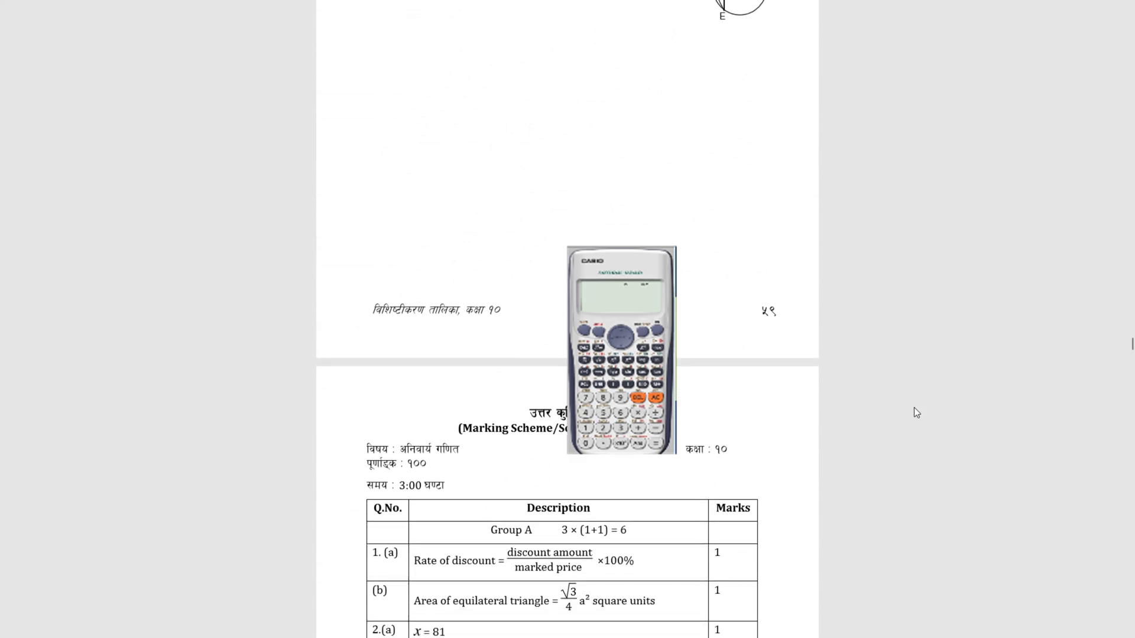
pyautogui.scroll(-7, 915, 412)
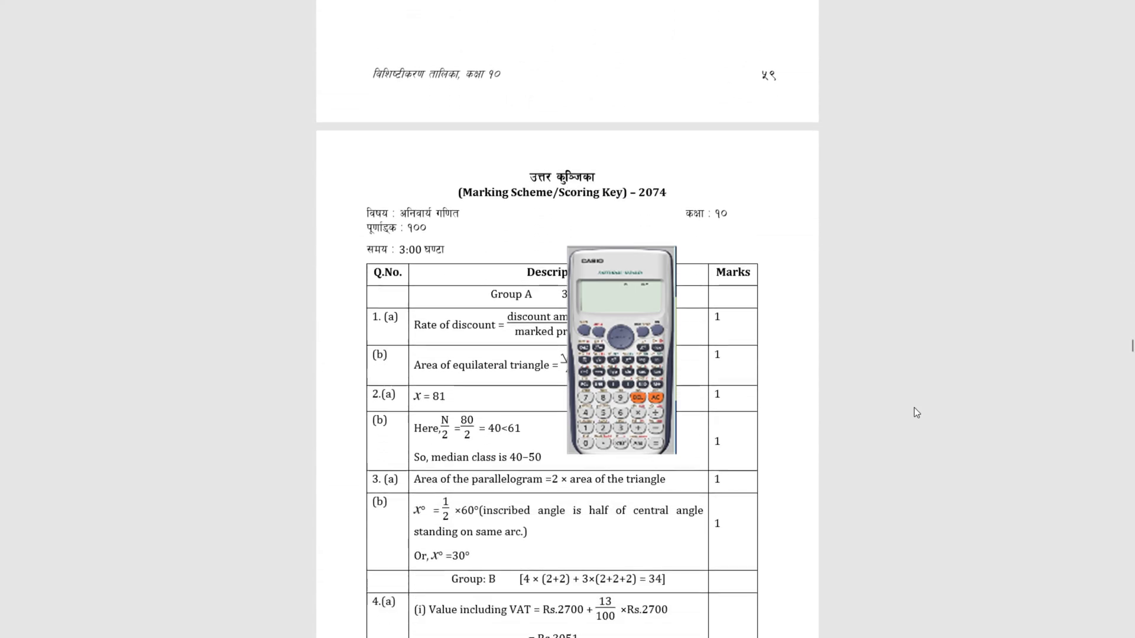
pyautogui.scroll(-6, 915, 411)
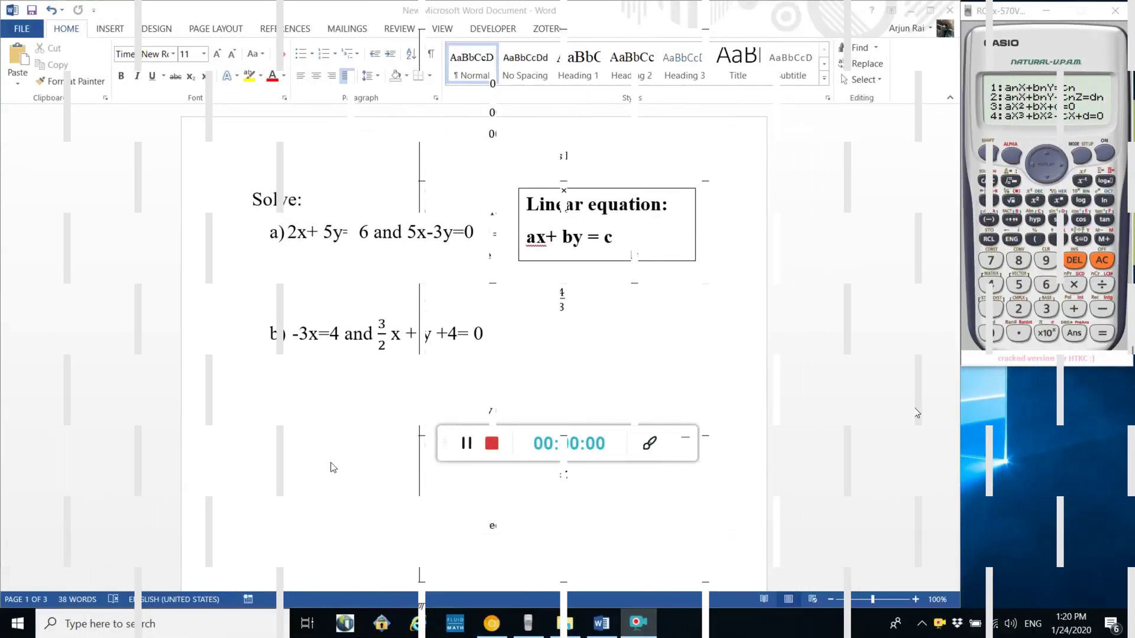
pyautogui.click(686, 441)
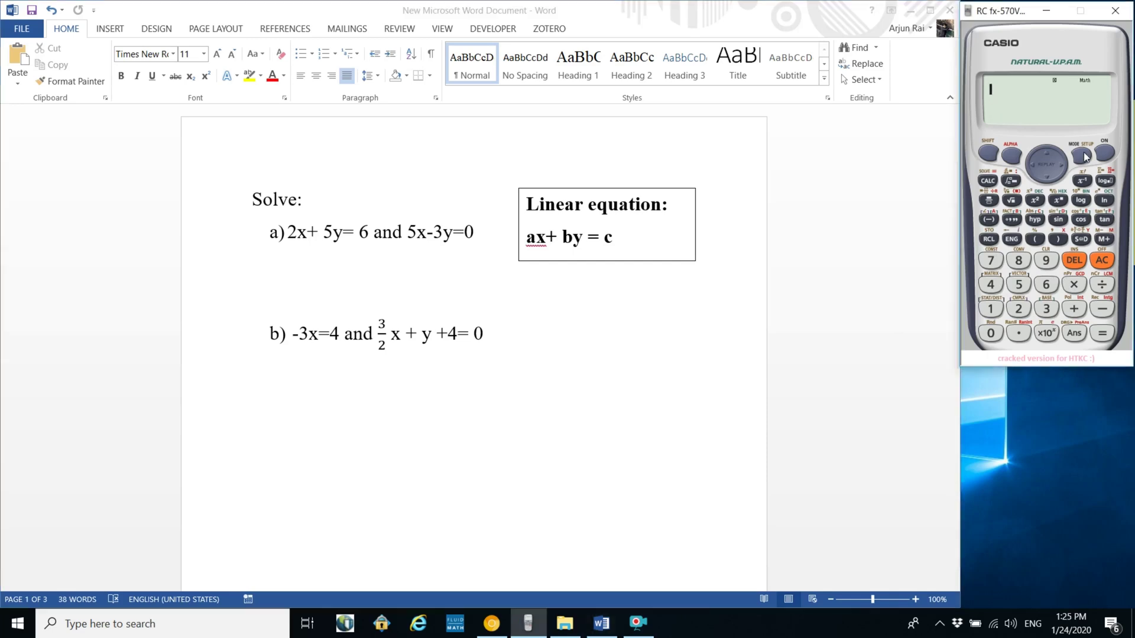
# - Put the calculator in EQN mode with the anX+bnY=cn two-unknown linear system type
pyautogui.click(1085, 157)
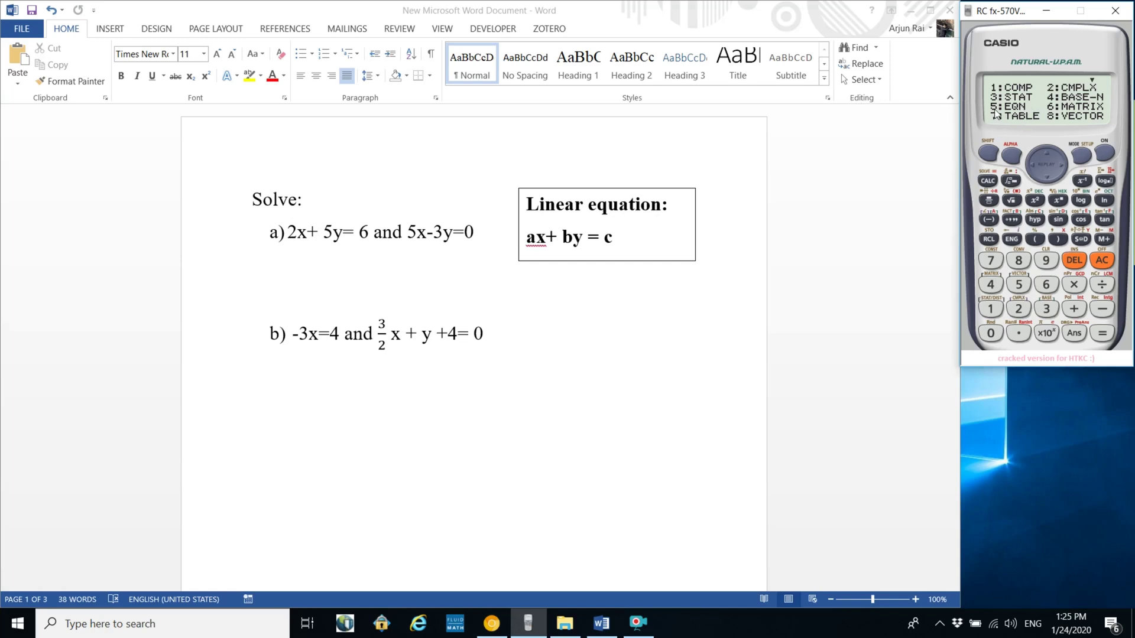
pyautogui.click(1019, 284)
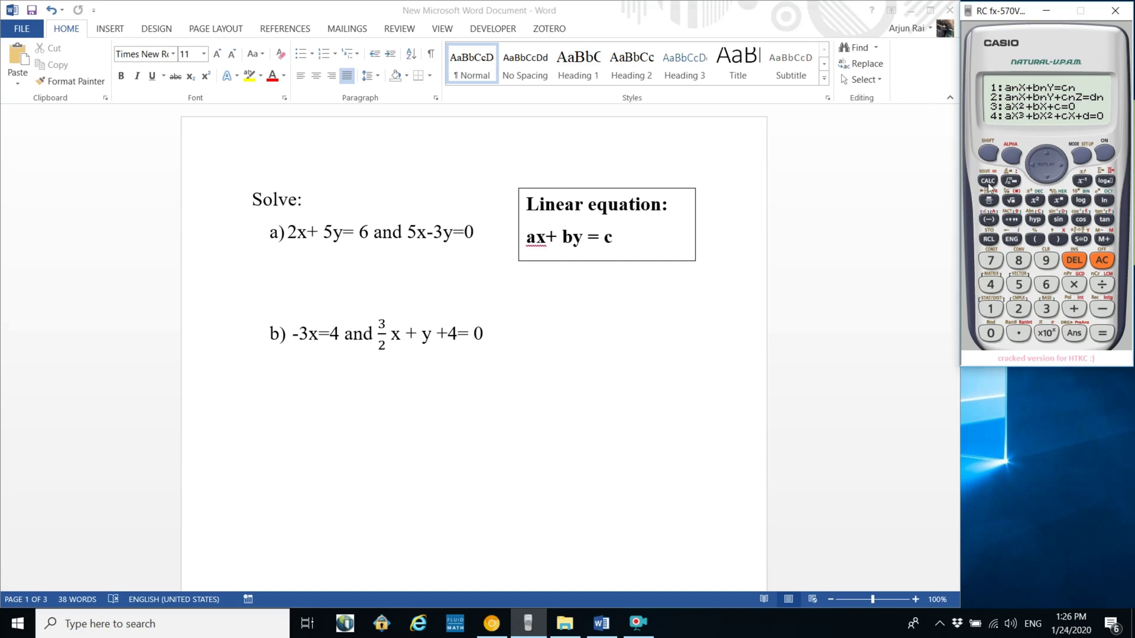
pyautogui.click(990, 309)
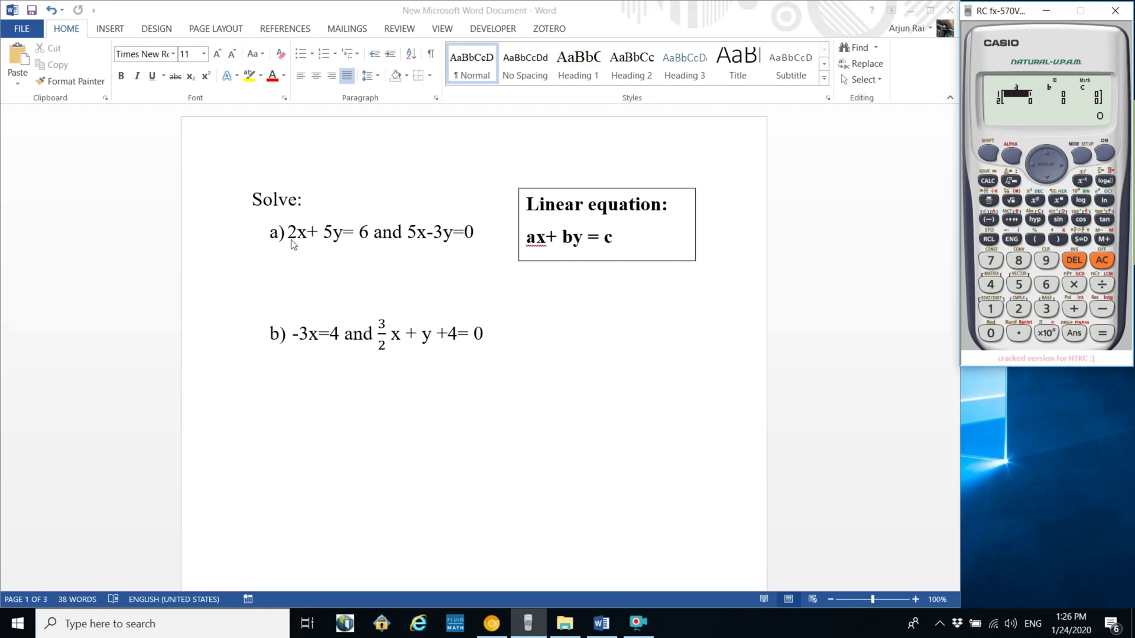
# - Enter the first equation's coefficients 2, 5 and 6
pyautogui.click(1021, 314)
pyautogui.click(1104, 334)
pyautogui.click(1020, 285)
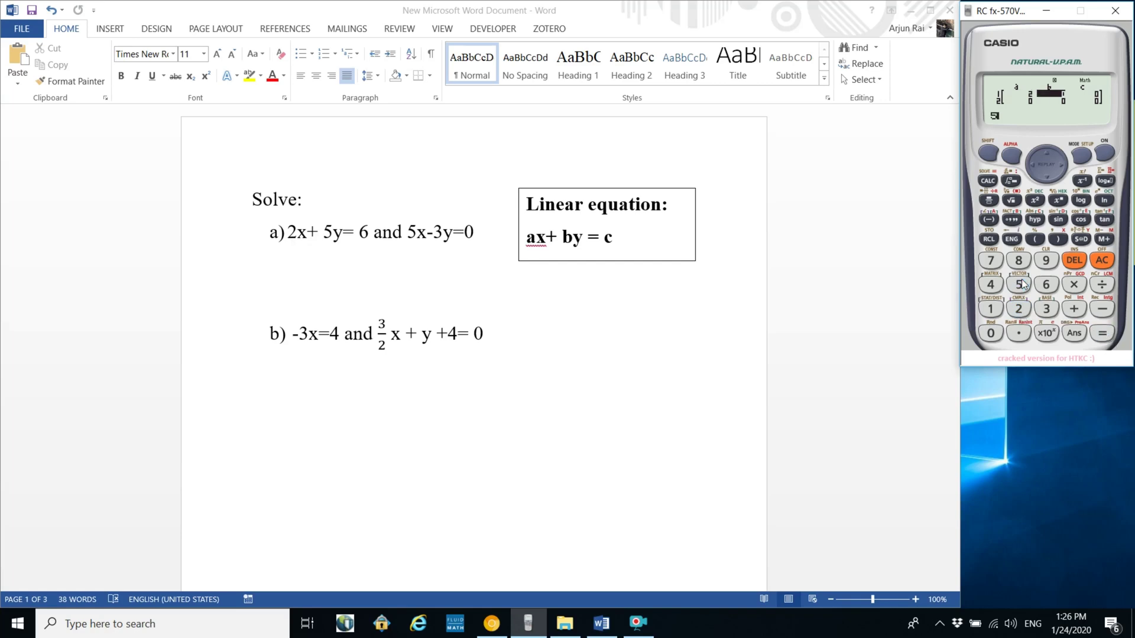
pyautogui.click(1104, 334)
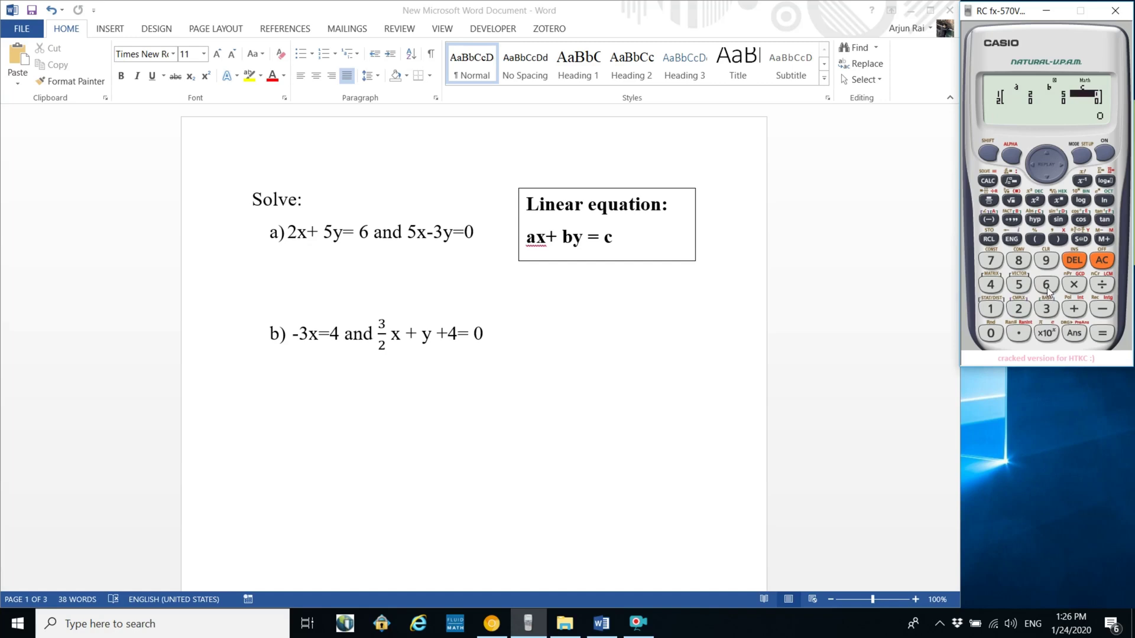
pyautogui.click(1047, 287)
pyautogui.click(1104, 334)
# - Enter the second equation's coefficients 5, −3 and 0, then solve to show X = 18/31
pyautogui.click(1024, 285)
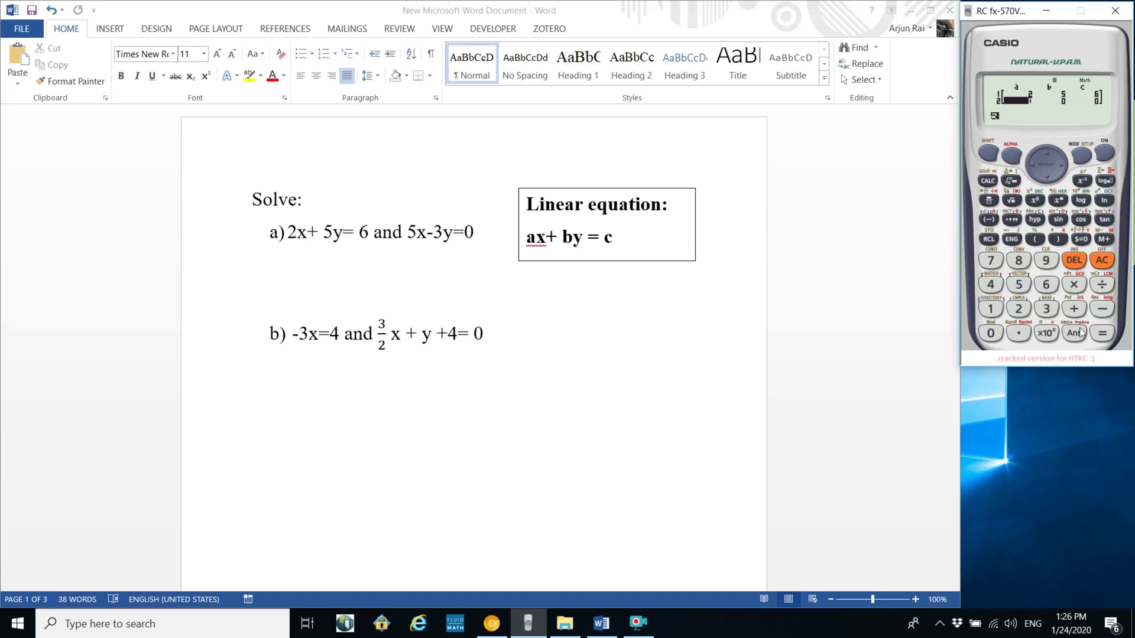
pyautogui.click(1102, 334)
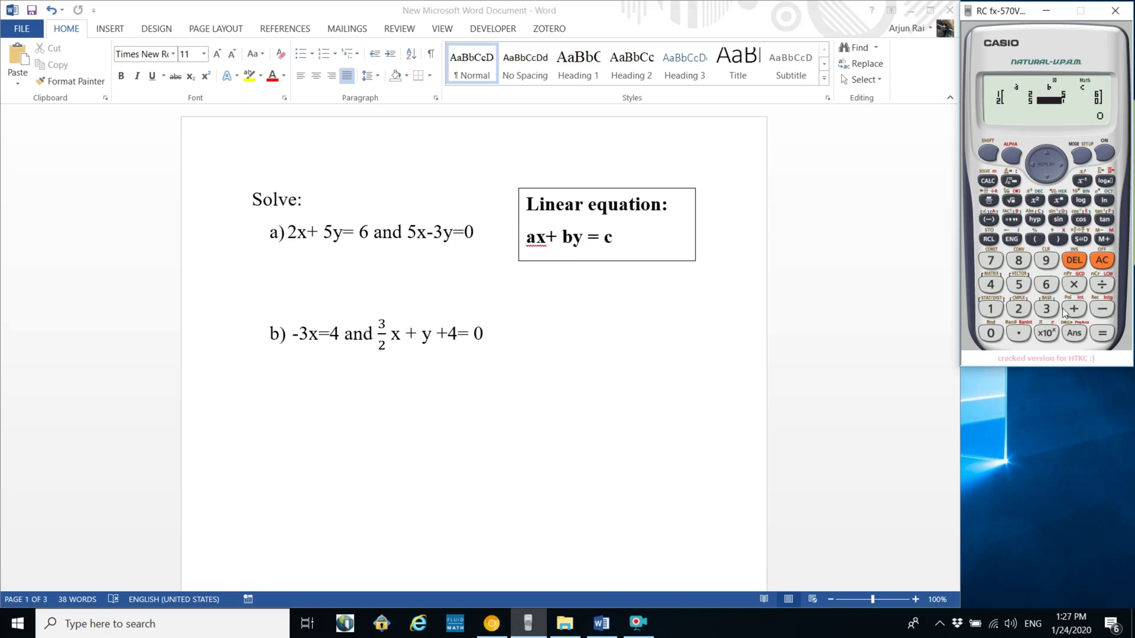
pyautogui.click(1101, 313)
pyautogui.click(1051, 313)
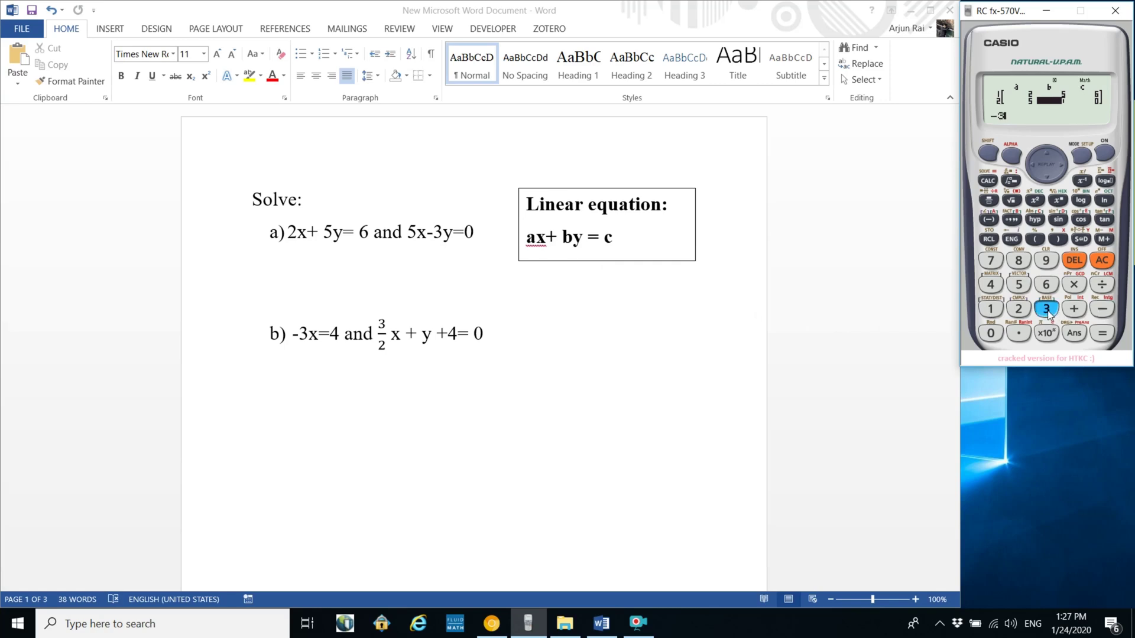
pyautogui.click(1100, 335)
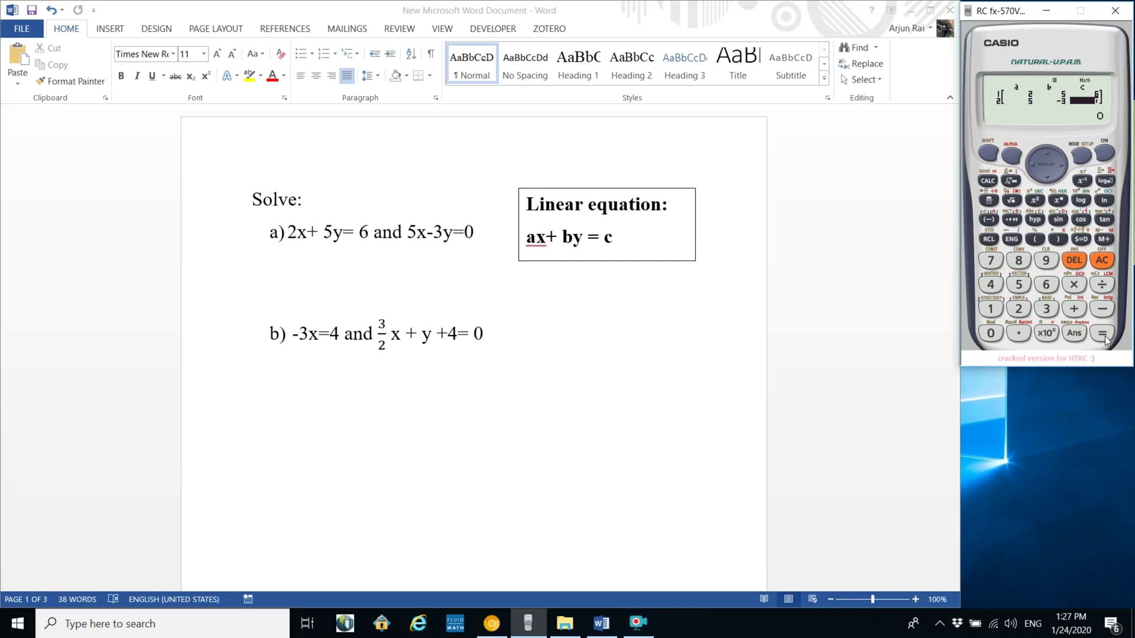
pyautogui.click(990, 333)
pyautogui.click(1104, 338)
pyautogui.click(1104, 340)
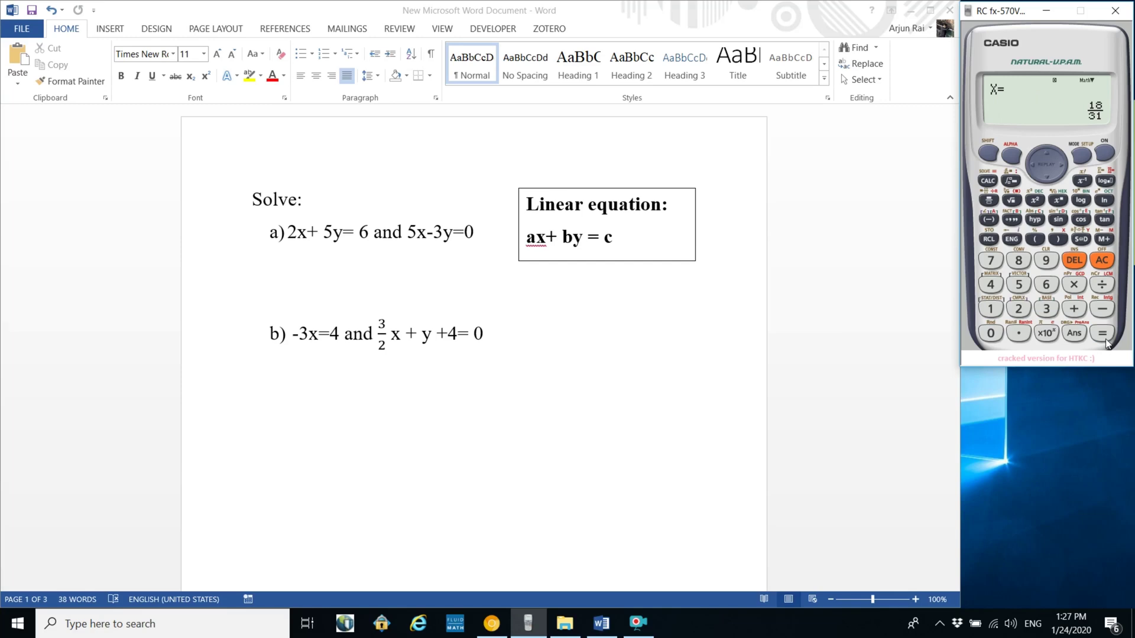
# - Display the second root, Y = 30/31
pyautogui.click(1103, 335)
# - Return to the coefficient table and enter system b's first equation: a negative x coefficient, then 0 and 4
pyautogui.click(1103, 260)
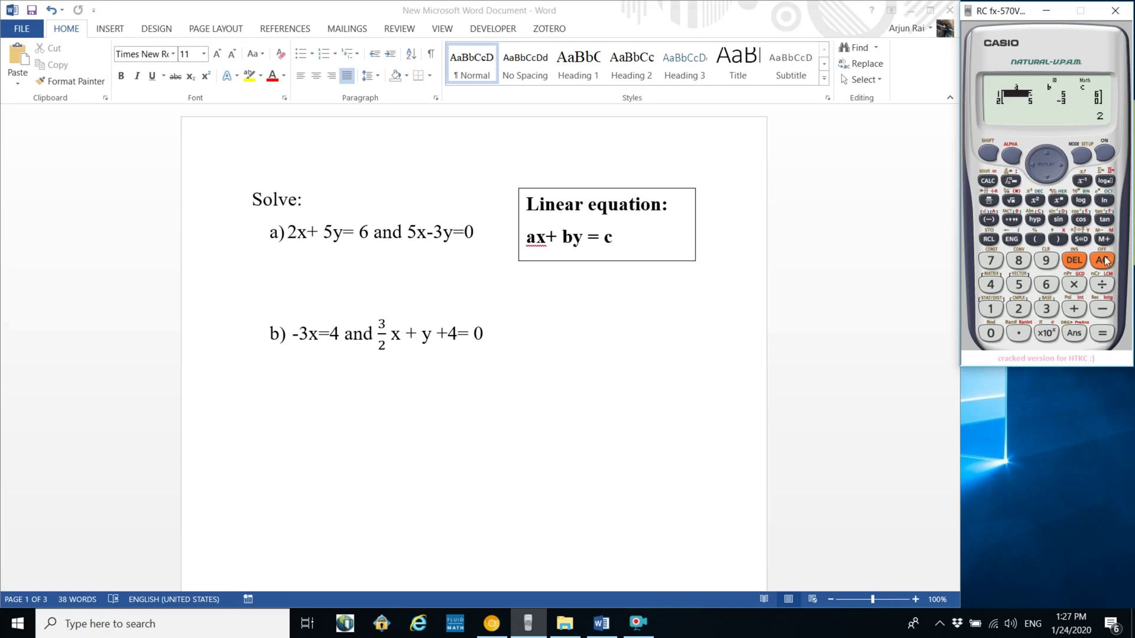
pyautogui.click(1105, 154)
pyautogui.click(1103, 312)
pyautogui.click(1045, 309)
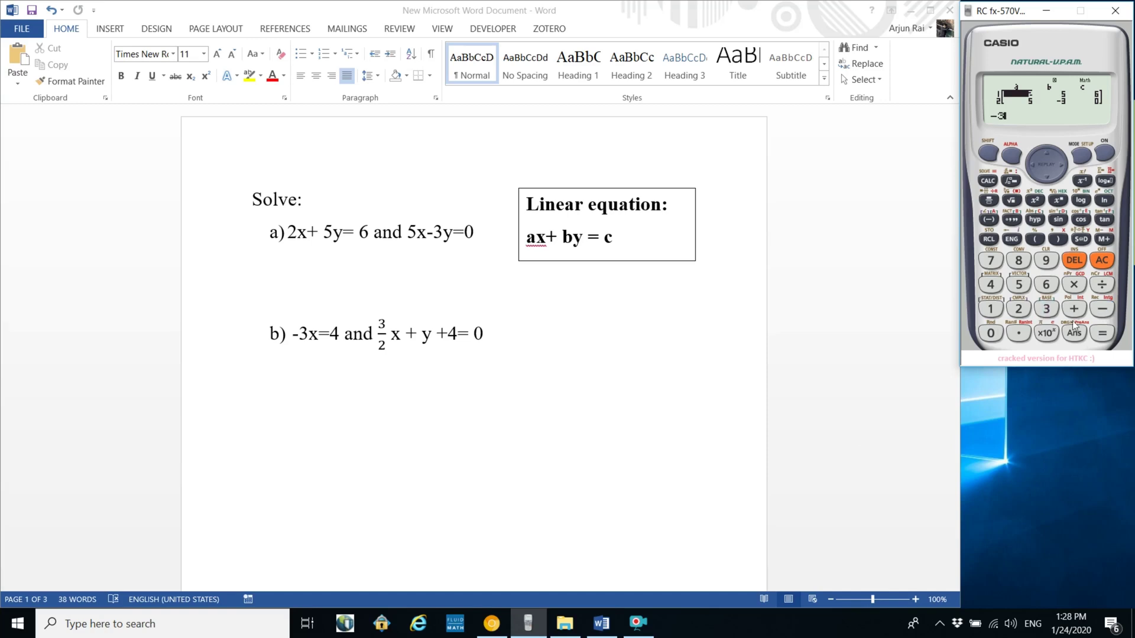
pyautogui.click(1102, 334)
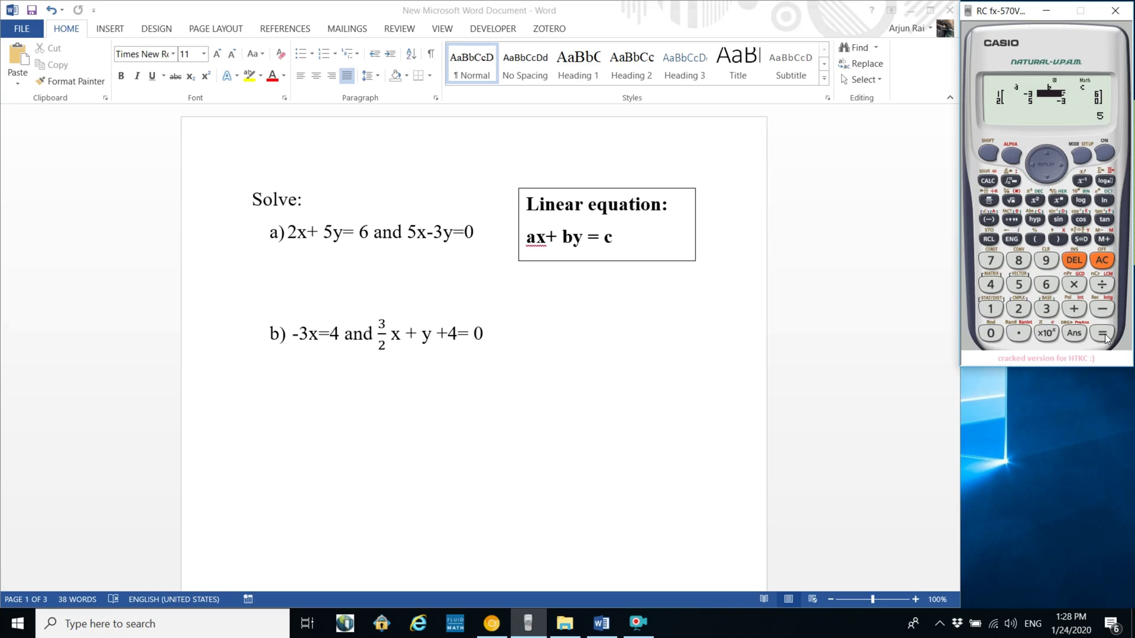
pyautogui.click(991, 333)
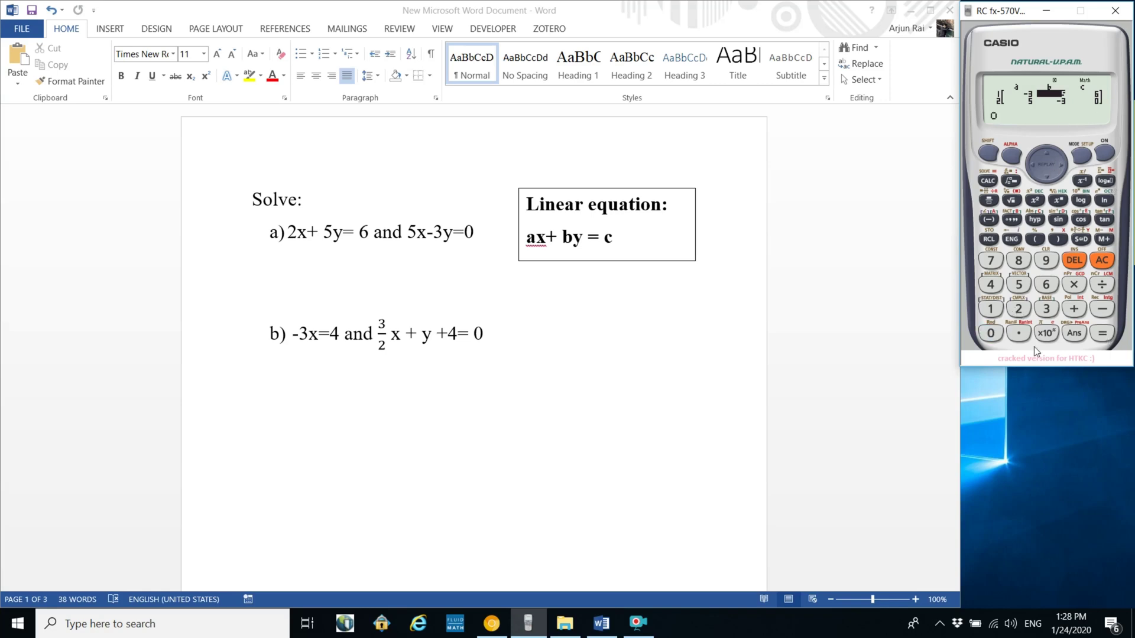
pyautogui.click(1101, 334)
pyautogui.click(993, 287)
pyautogui.click(1102, 334)
# - Enter 3/2 and 1 as the second equation's x and y coefficients
pyautogui.click(1046, 311)
pyautogui.click(1098, 287)
pyautogui.click(1014, 312)
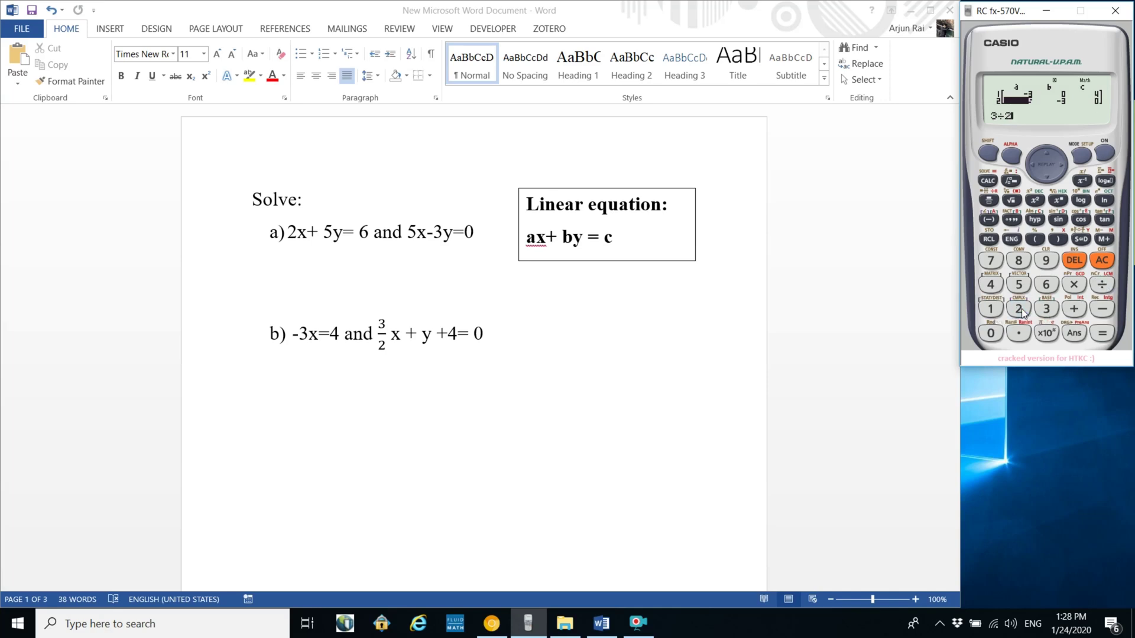
pyautogui.click(1107, 336)
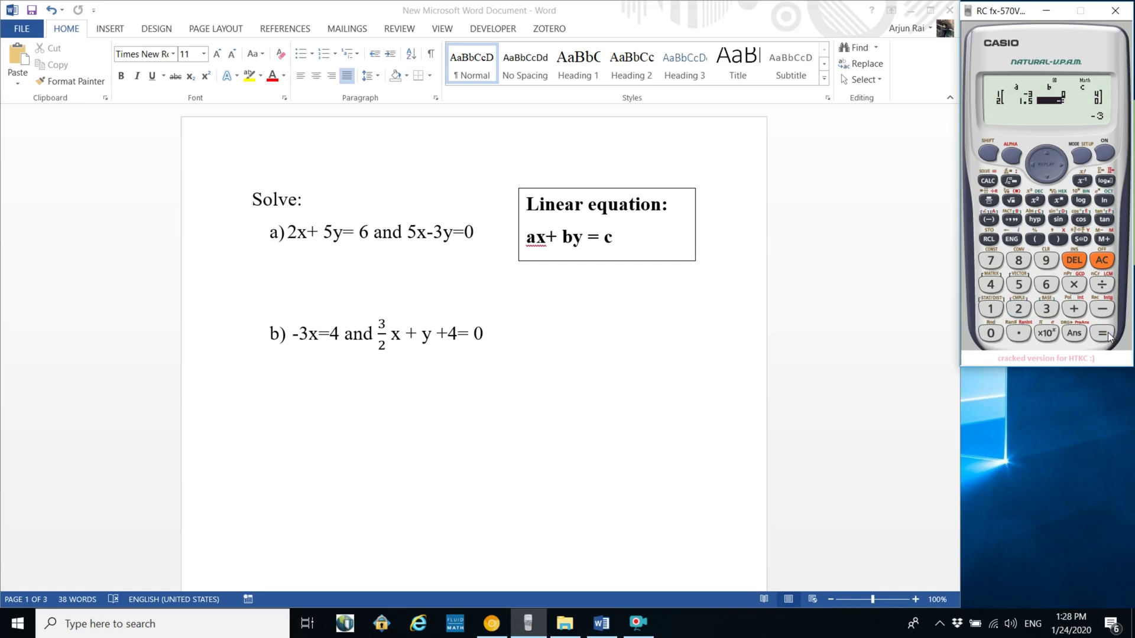
pyautogui.click(1001, 310)
pyautogui.click(1101, 334)
# - Set the second constant to −4 and solve, reading X = −4/3 and Y = −2
pyautogui.click(1108, 311)
pyautogui.click(991, 285)
pyautogui.click(1103, 335)
pyautogui.click(1103, 335)
pyautogui.click(1103, 334)
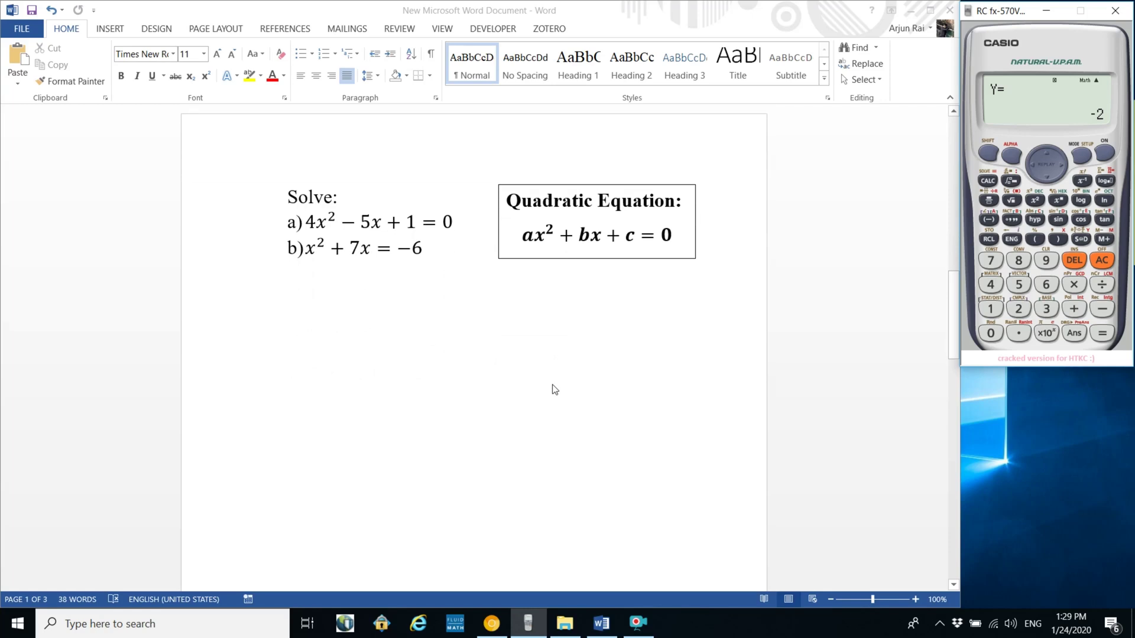
# - Reset to COMP mode, then choose EQN mode's quadratic aX²+bX+c=0 solver
pyautogui.click(1081, 156)
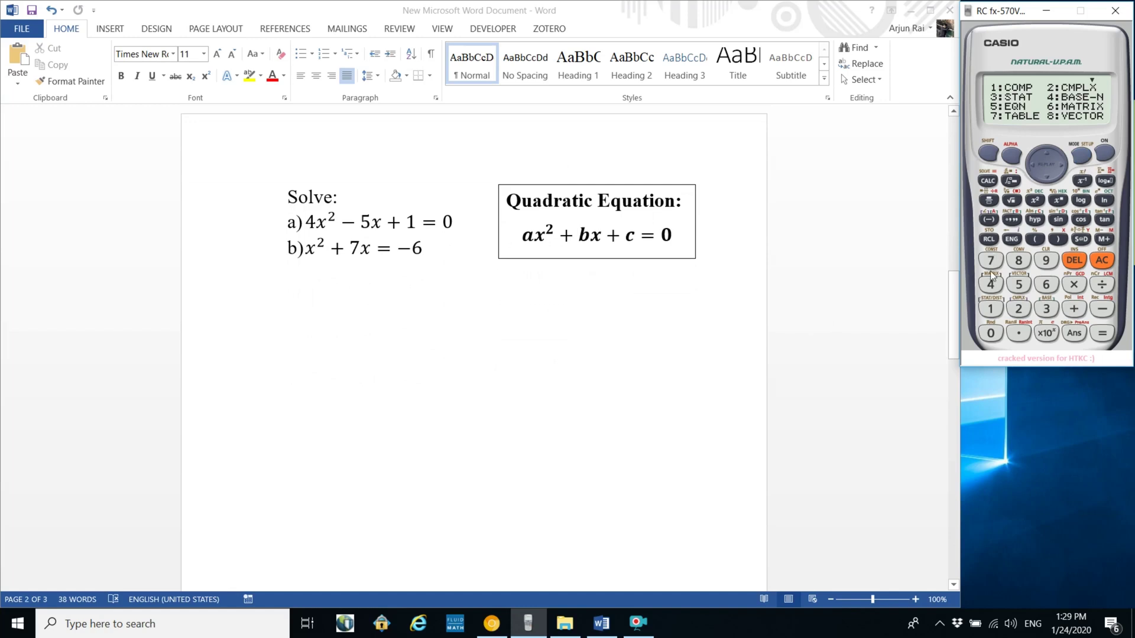
pyautogui.click(991, 311)
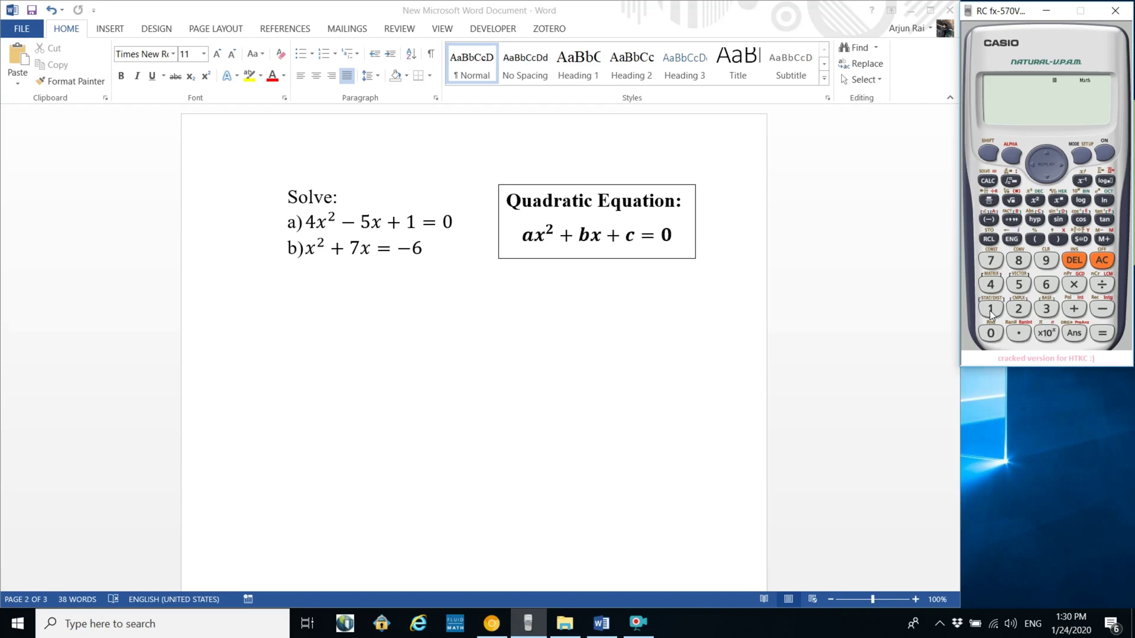
pyautogui.click(1079, 155)
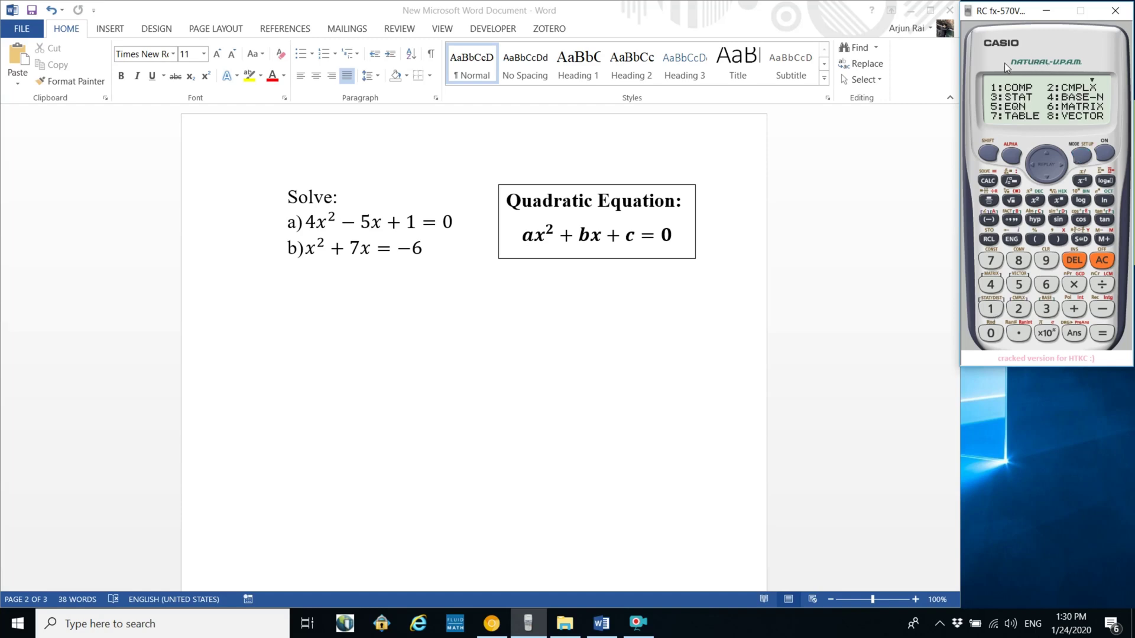
pyautogui.click(1018, 285)
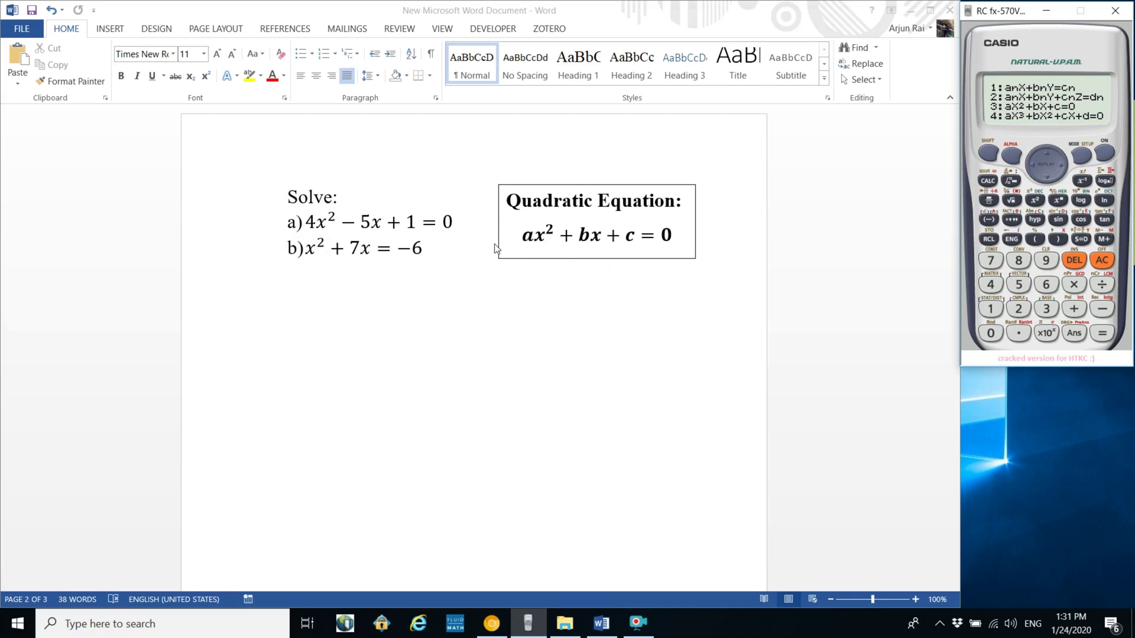
pyautogui.click(1047, 310)
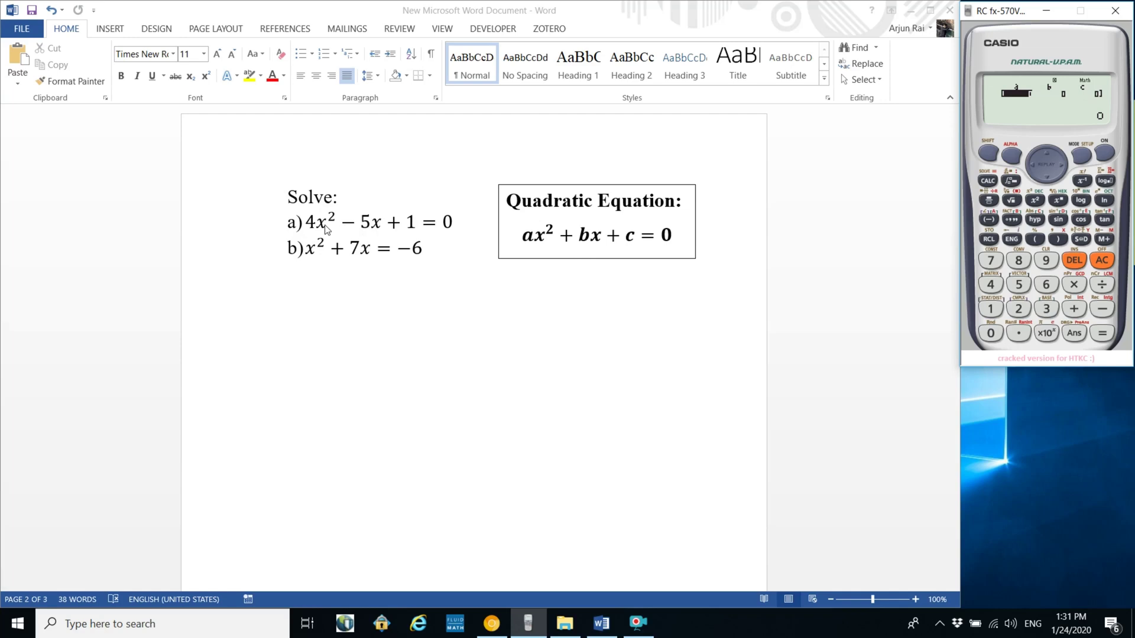
# - Enter a = 4, b = −5, c = 1 and solve to show X1 = 1
pyautogui.click(994, 285)
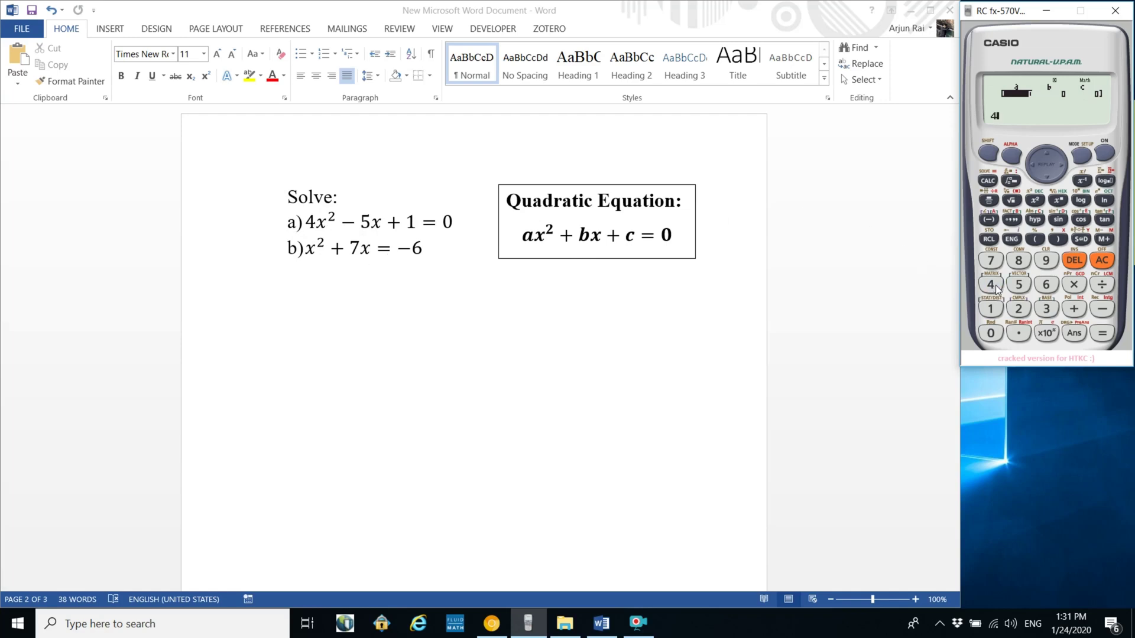
pyautogui.click(1100, 333)
pyautogui.click(1100, 309)
pyautogui.click(1018, 286)
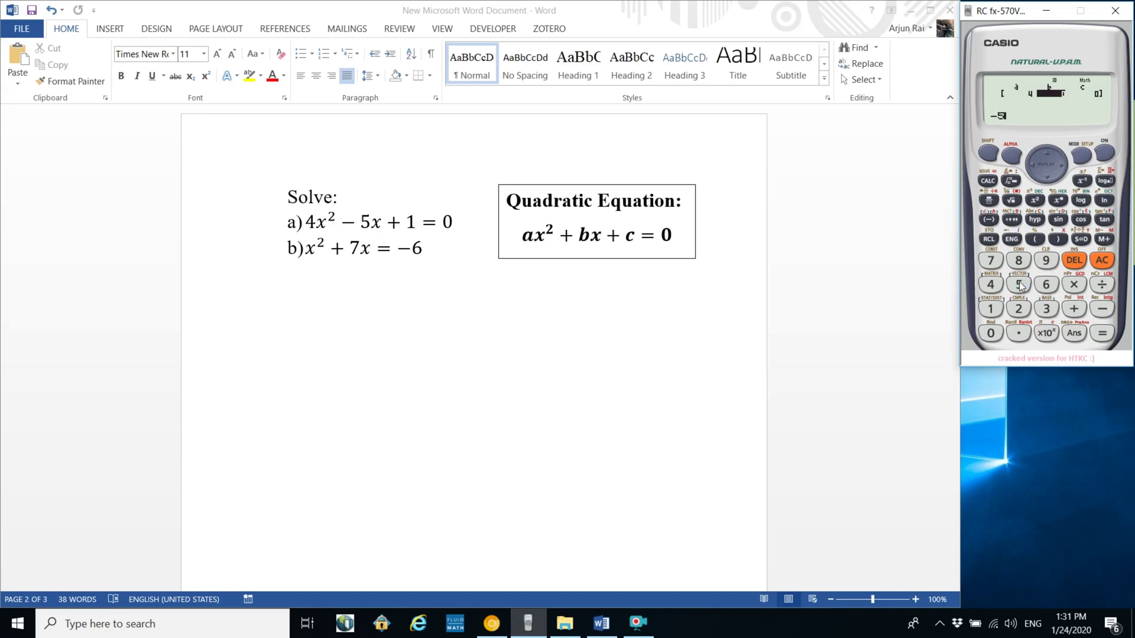
pyautogui.click(1101, 332)
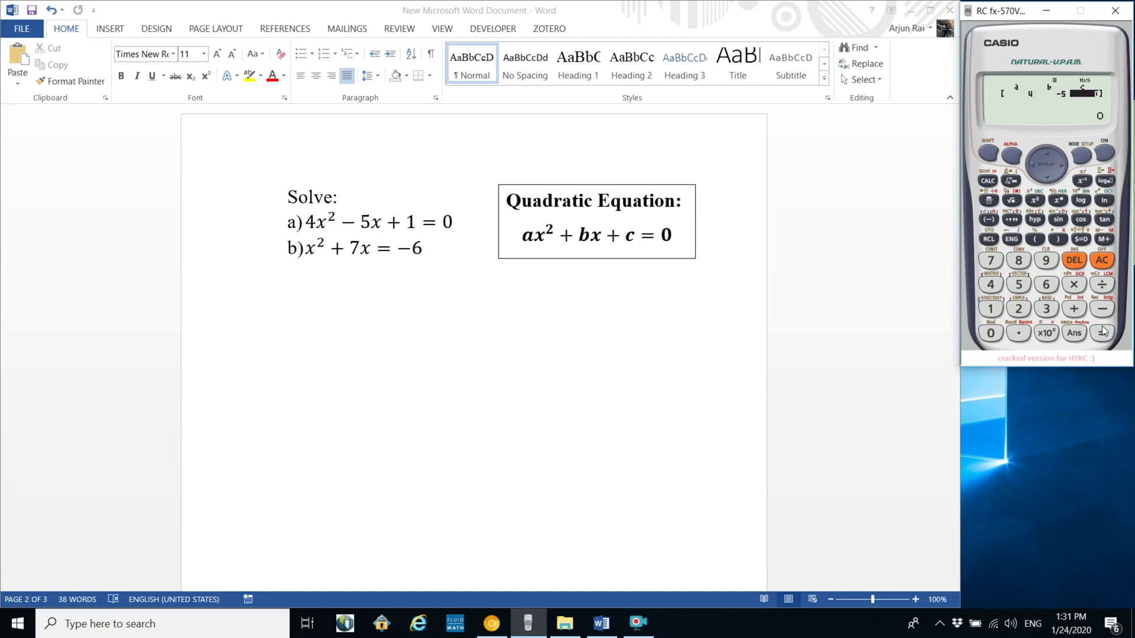
pyautogui.click(999, 308)
pyautogui.click(1109, 335)
pyautogui.click(1109, 335)
# - Read X2 = 1/4, then enter a = 1, b = 7, c = 6 to get roots −1 and −6
pyautogui.click(1107, 334)
pyautogui.click(997, 308)
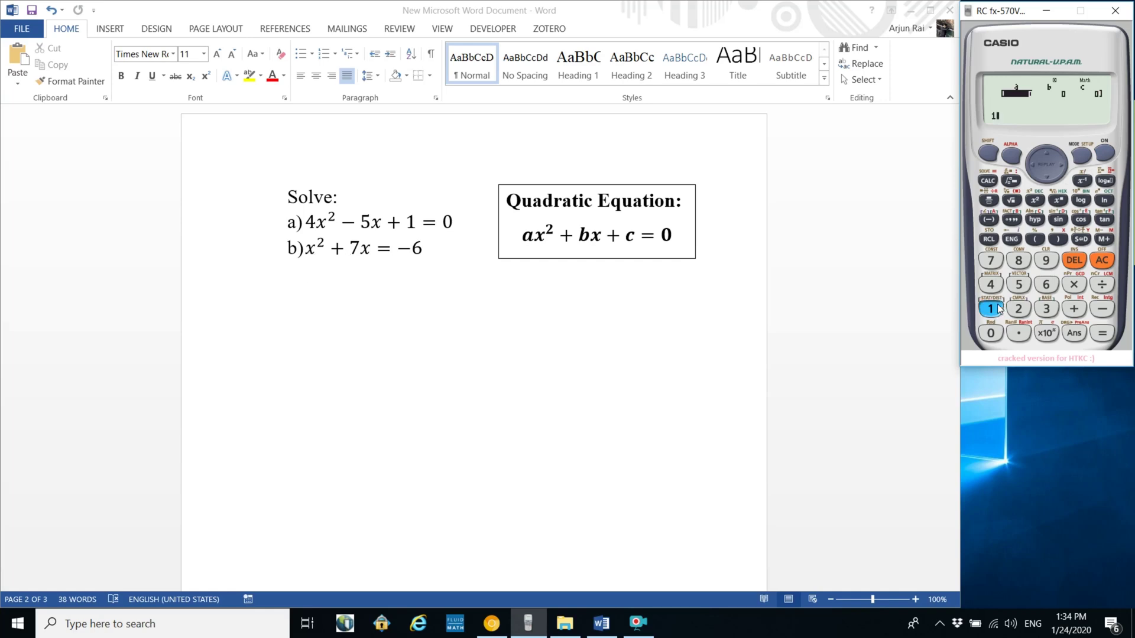
pyautogui.click(1102, 334)
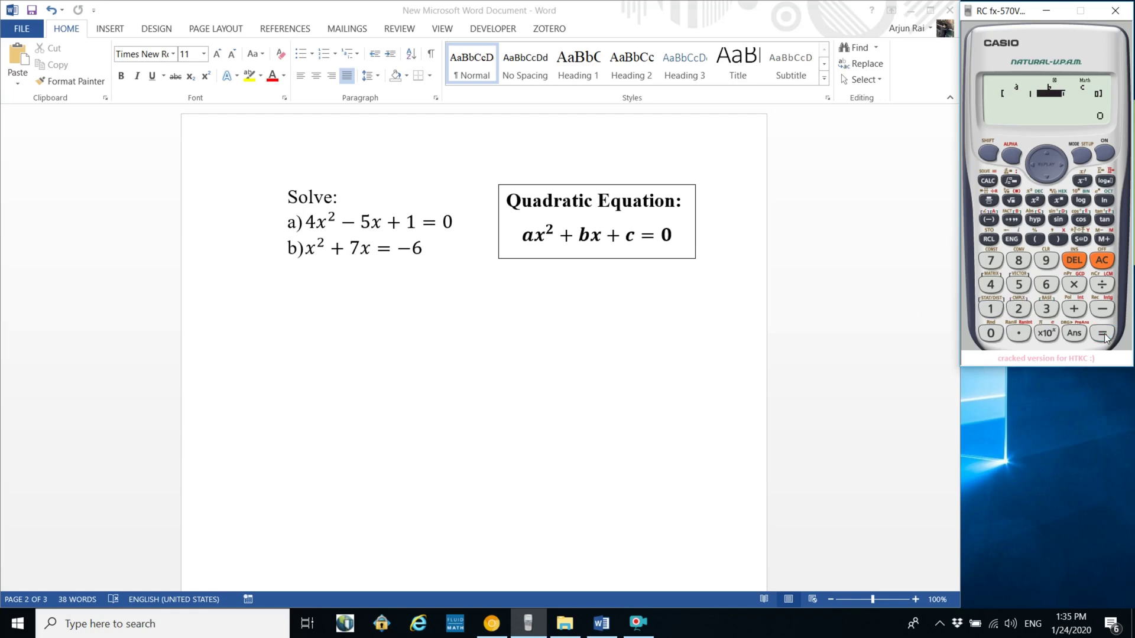
pyautogui.click(991, 260)
pyautogui.click(1103, 334)
pyautogui.click(1047, 285)
pyautogui.click(1106, 335)
pyautogui.click(1103, 334)
pyautogui.click(1103, 334)
# - Leave the quadratic results, reset to COMP mode, then pick EQN mode to list equation types
pyautogui.scroll(-10, 664, 453)
pyautogui.scroll(-4, 665, 452)
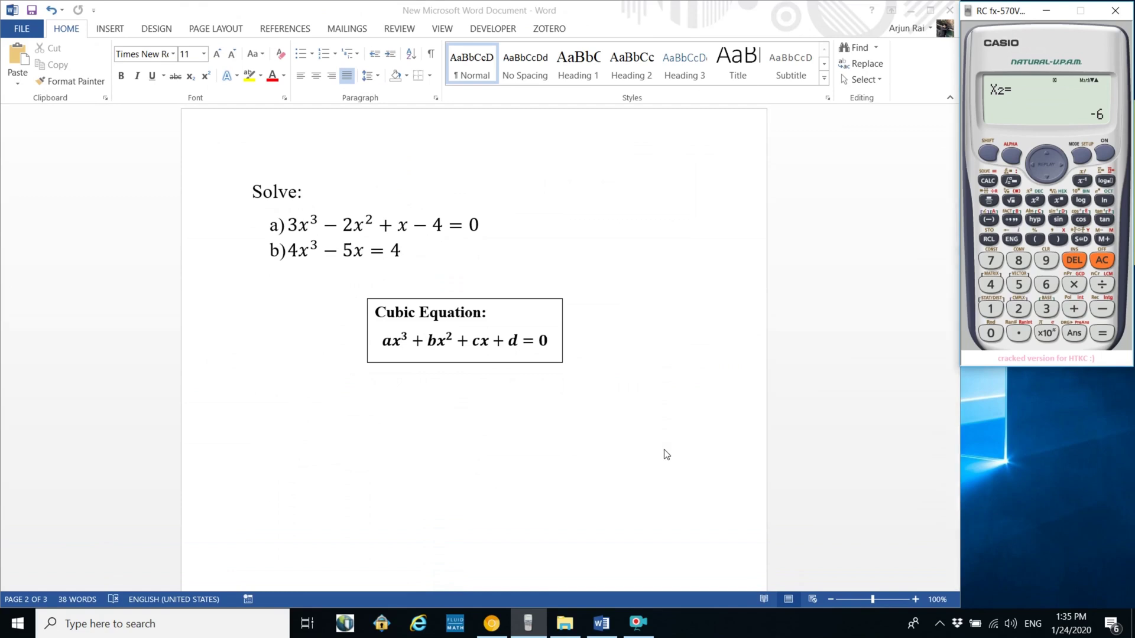
pyautogui.click(1100, 260)
pyautogui.click(1090, 155)
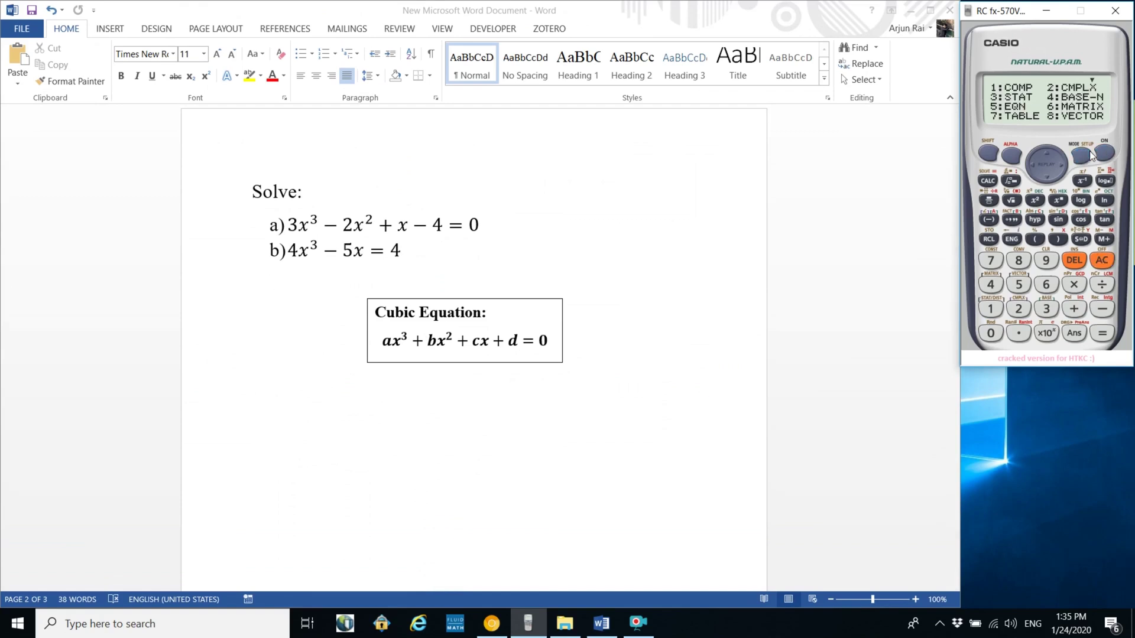
pyautogui.click(988, 310)
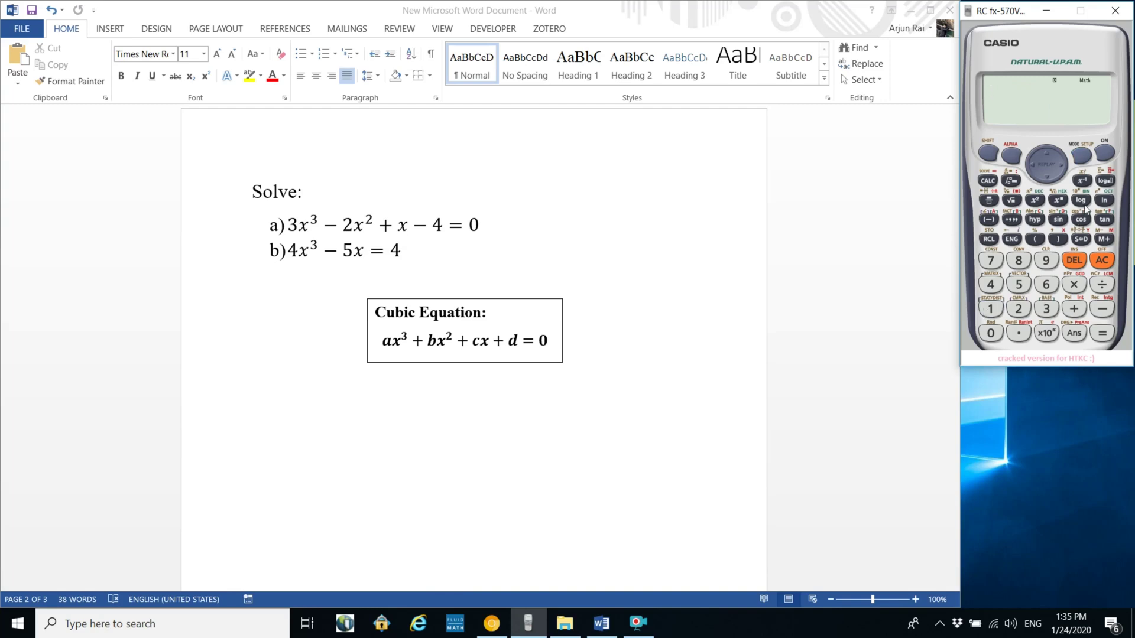
pyautogui.click(1083, 156)
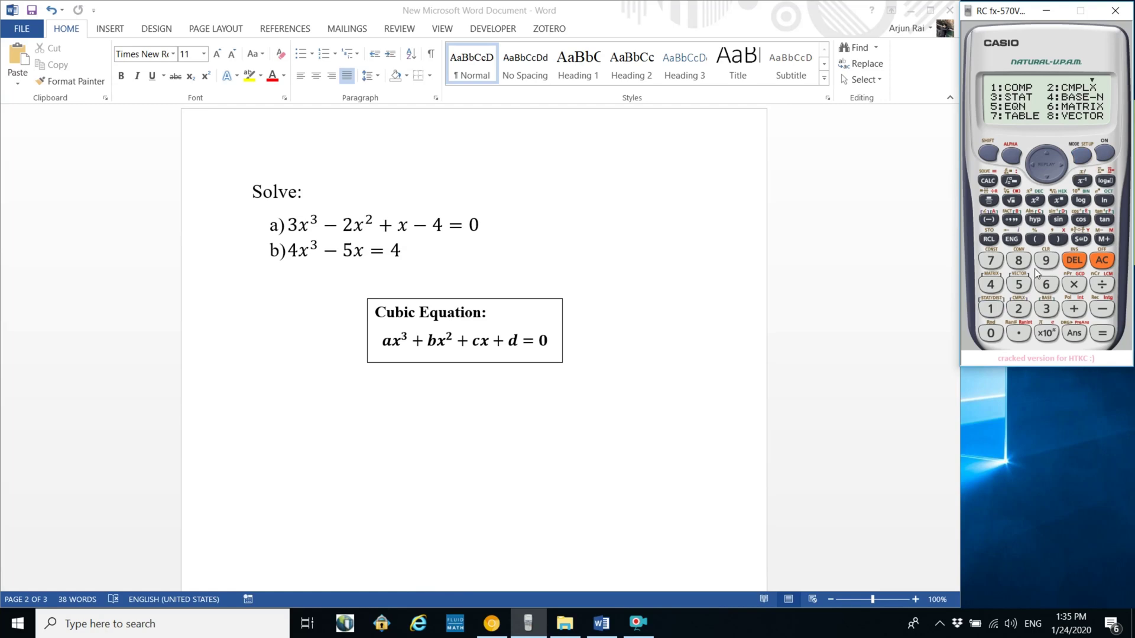
pyautogui.click(1020, 286)
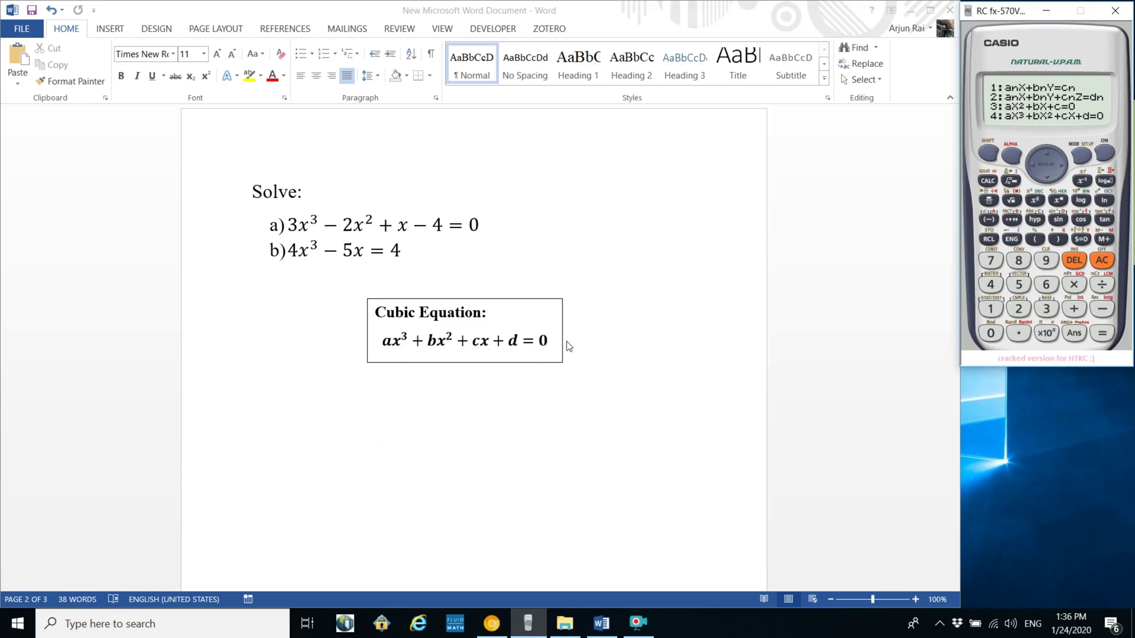
# - Choose the cubic type, enter coefficients 3, −2, 1, −4, and solve to get X1 = 1.251550584
pyautogui.click(991, 286)
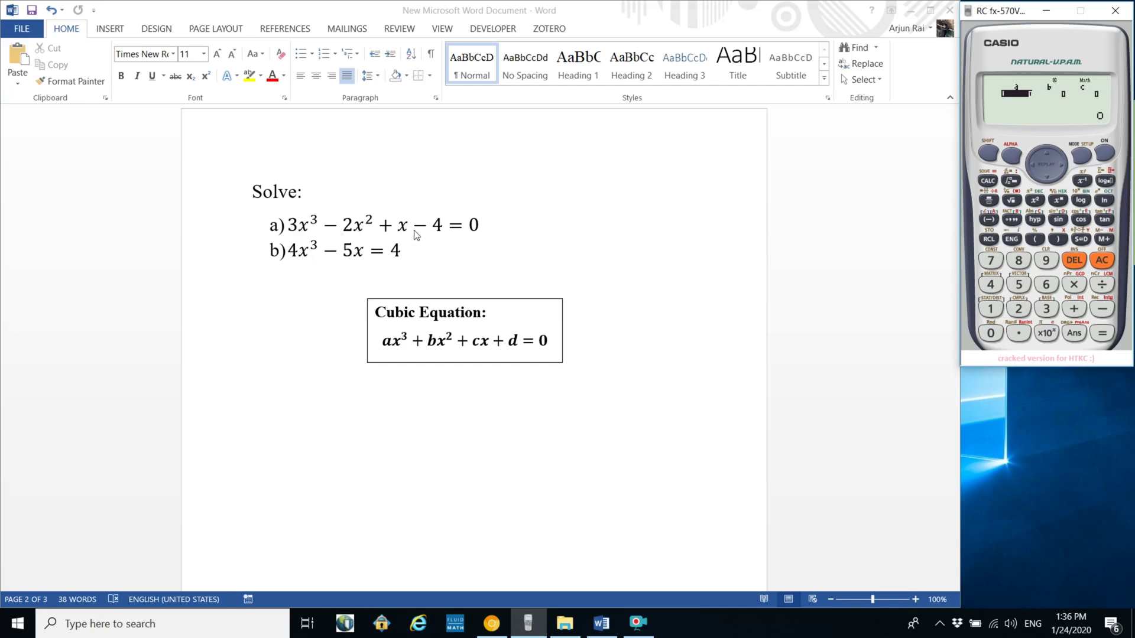
pyautogui.click(1045, 309)
pyautogui.click(1104, 334)
pyautogui.click(1103, 312)
pyautogui.click(1024, 310)
pyautogui.click(1102, 335)
pyautogui.click(990, 309)
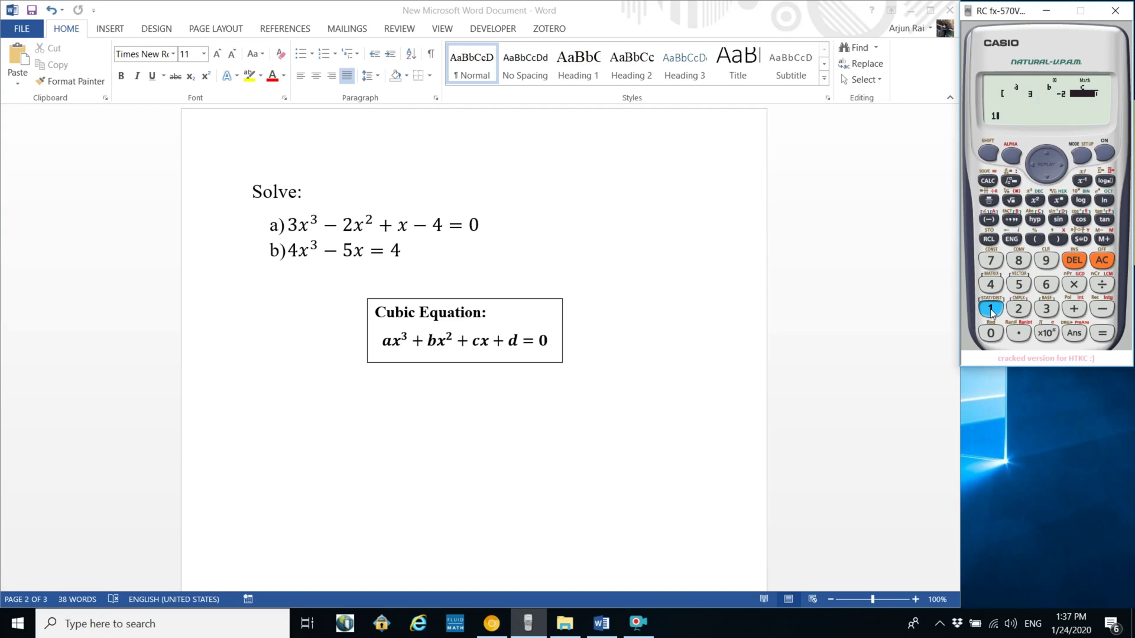
pyautogui.click(1102, 334)
pyautogui.click(1102, 308)
pyautogui.click(988, 286)
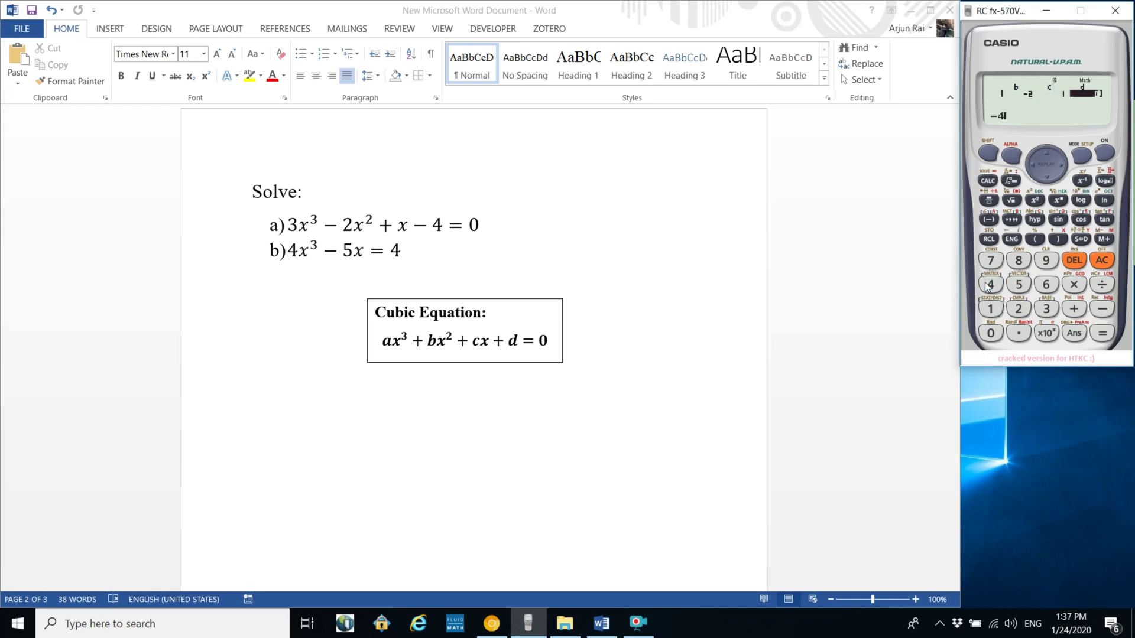
pyautogui.click(1101, 334)
pyautogui.click(1102, 335)
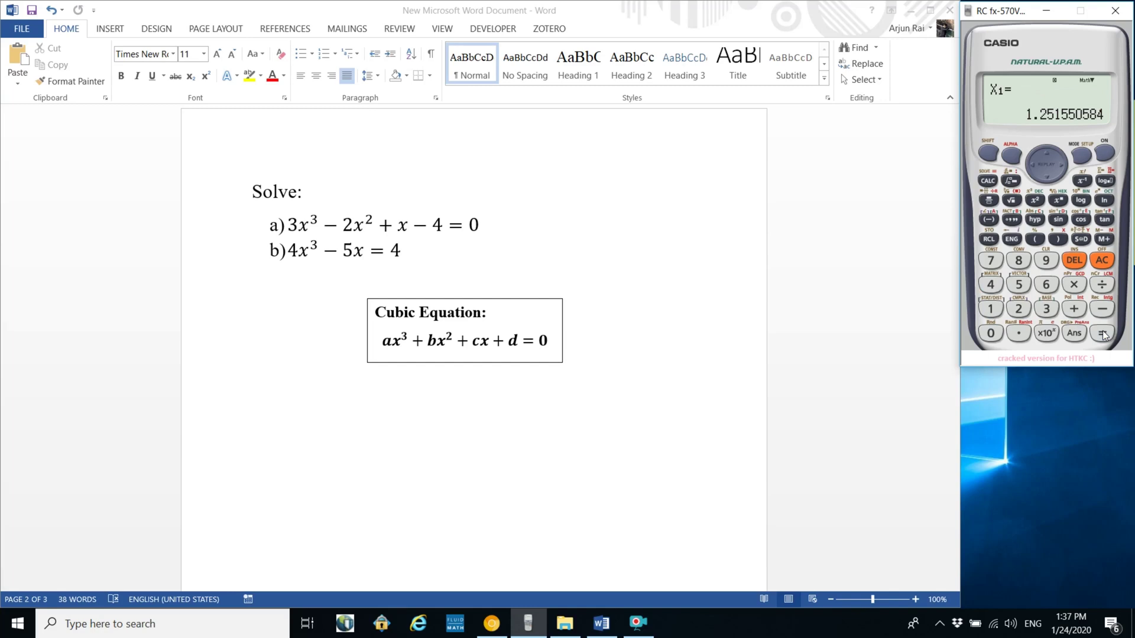
# - View roots X2 and X3 of cubic a), then return to an empty cubic coefficient table
pyautogui.click(1102, 335)
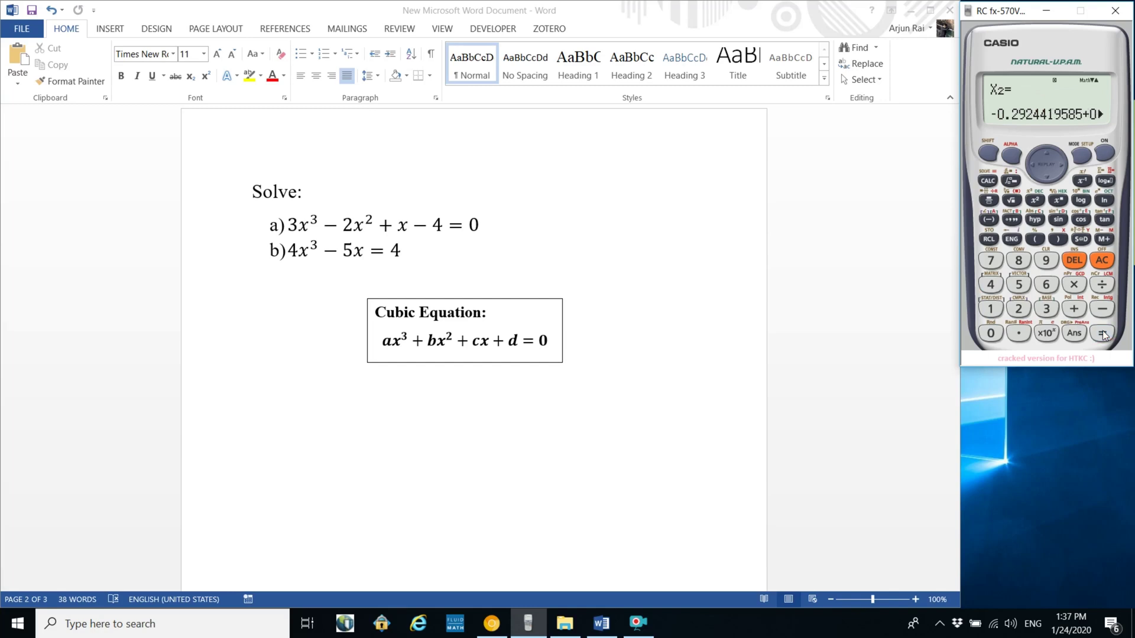
pyautogui.click(1103, 334)
pyautogui.click(1100, 261)
pyautogui.click(1100, 261)
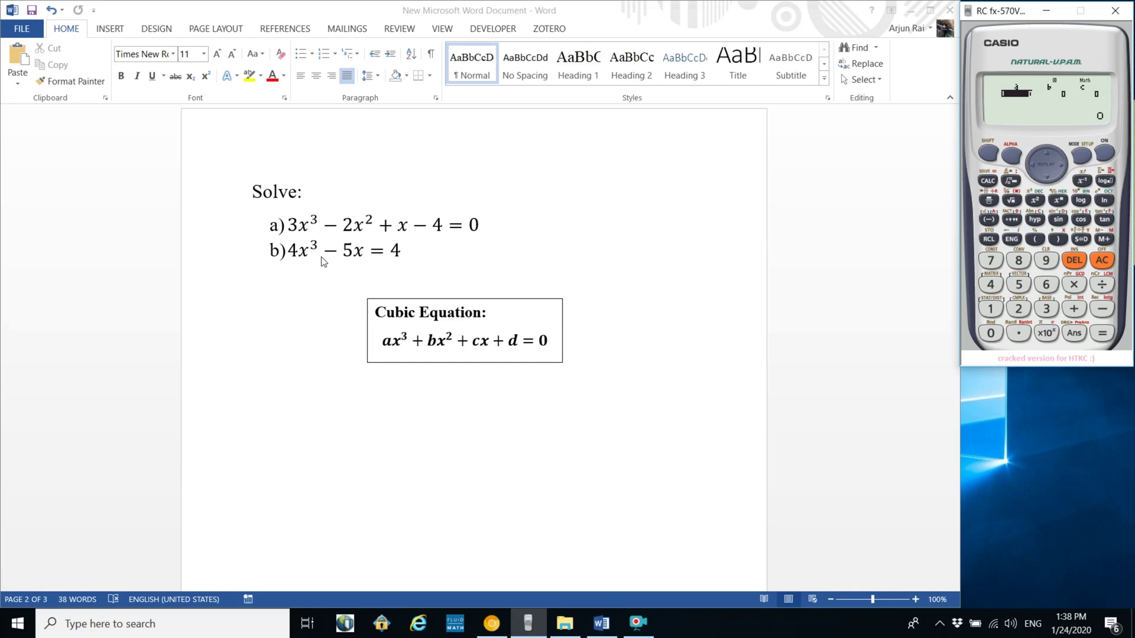
# - Enter the cubic coefficients a = 4, b = 0, c = −5, d = −4 for equation b)
pyautogui.click(990, 287)
pyautogui.click(1101, 334)
pyautogui.click(992, 333)
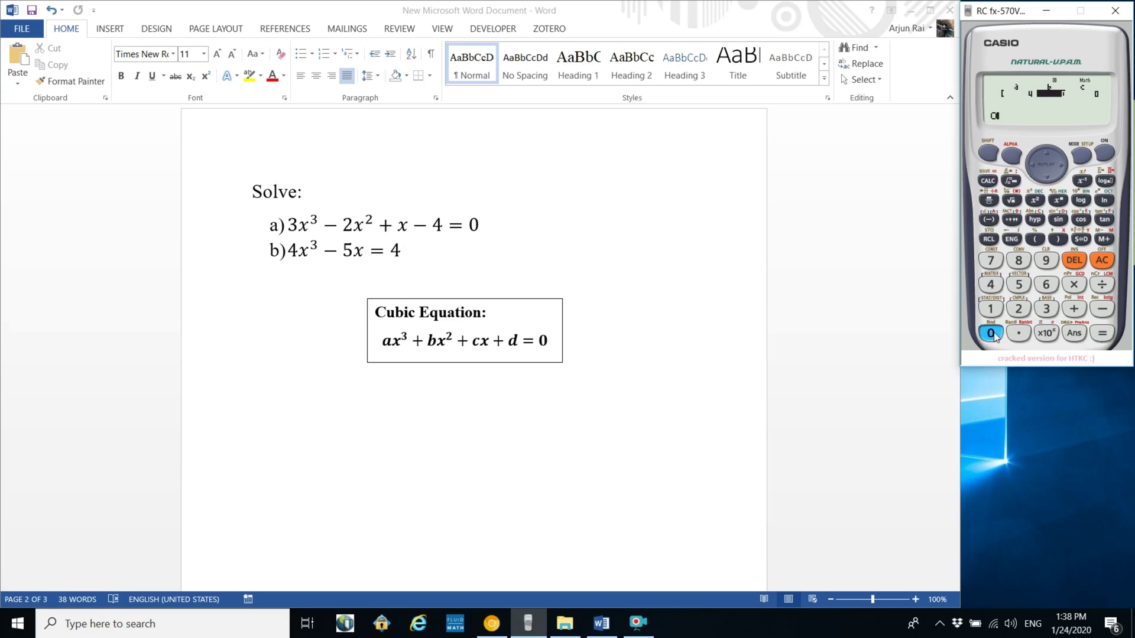
pyautogui.click(1101, 335)
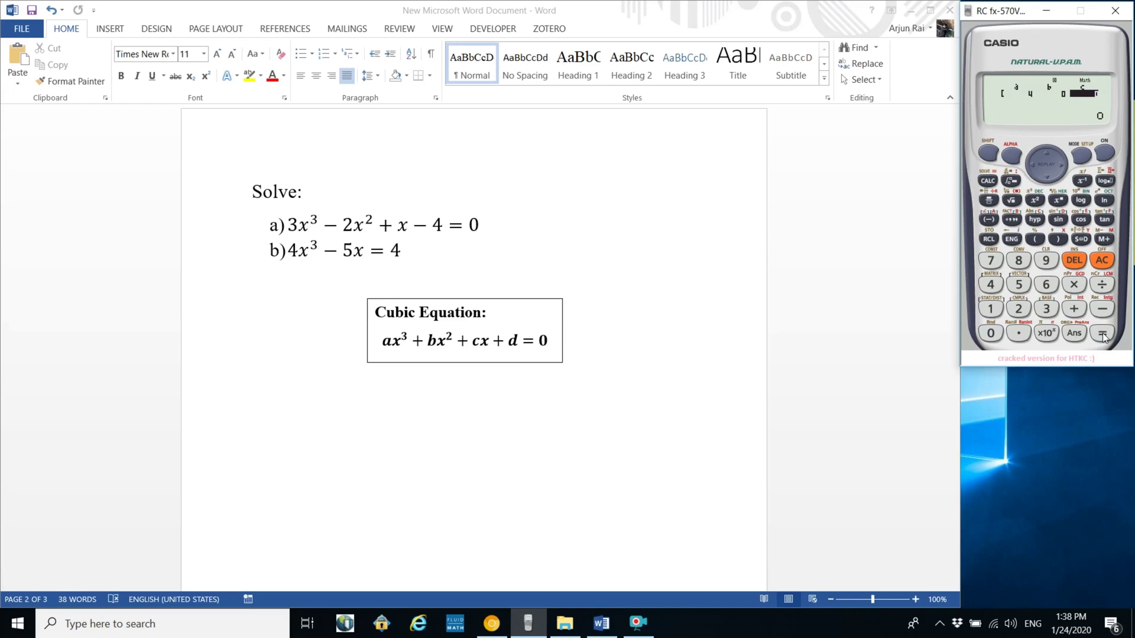
pyautogui.click(1102, 309)
pyautogui.click(1018, 285)
pyautogui.click(1103, 334)
pyautogui.click(1098, 310)
pyautogui.click(991, 286)
pyautogui.click(1108, 331)
# - Solve cubic b) for X1 = 1.401294376, then view the complex roots X2 and X3 (real part −0.700647188)
pyautogui.click(1107, 332)
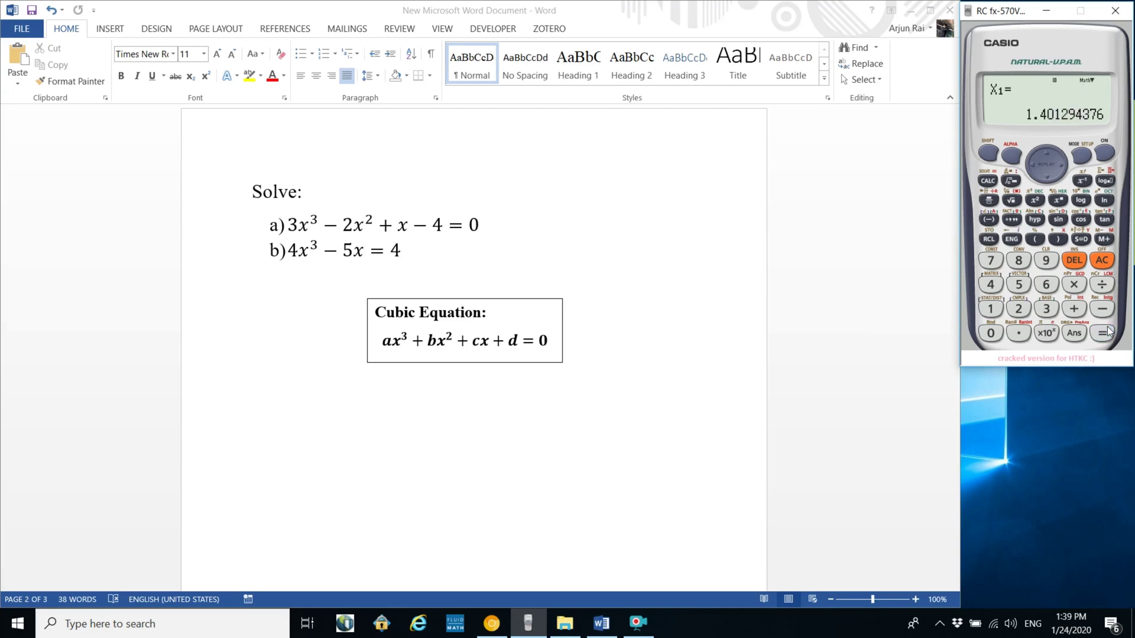
pyautogui.click(1108, 331)
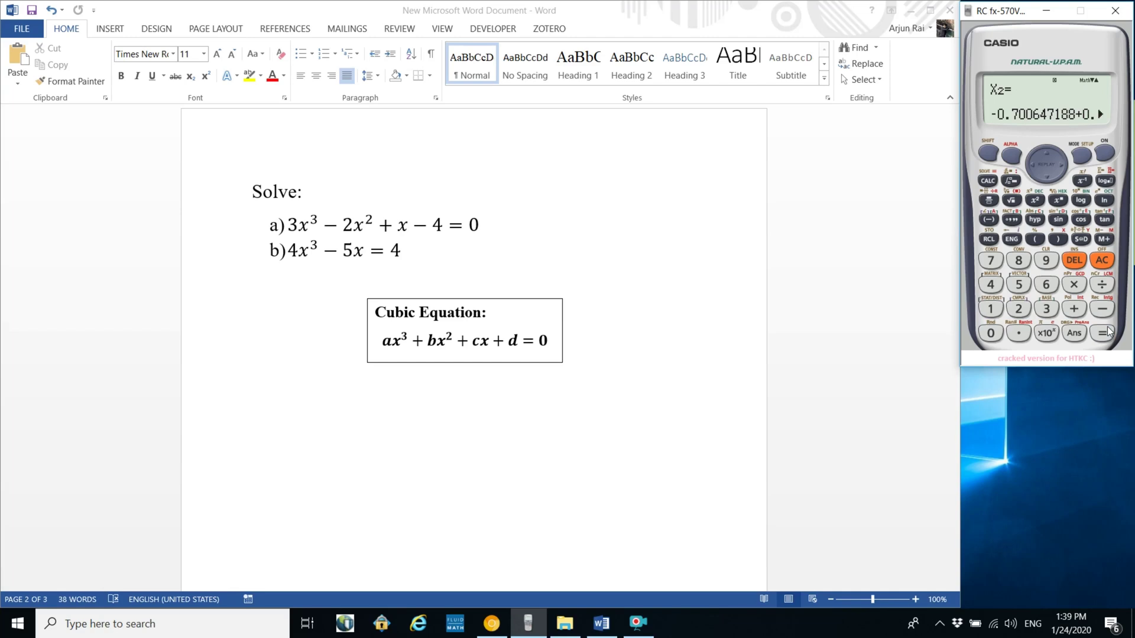
pyautogui.click(1108, 332)
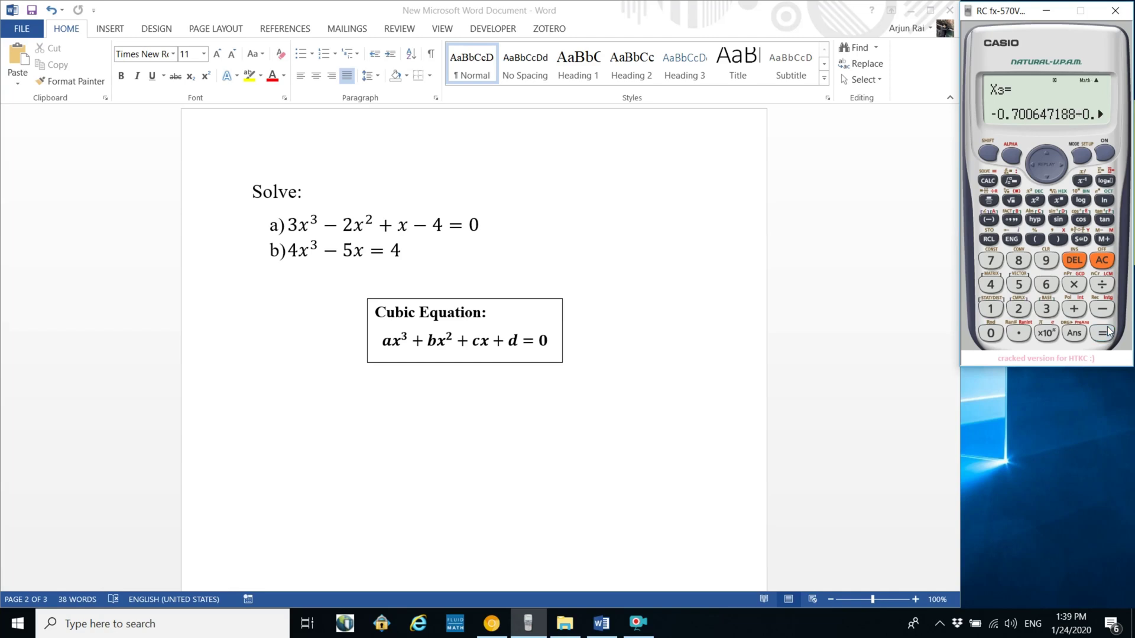